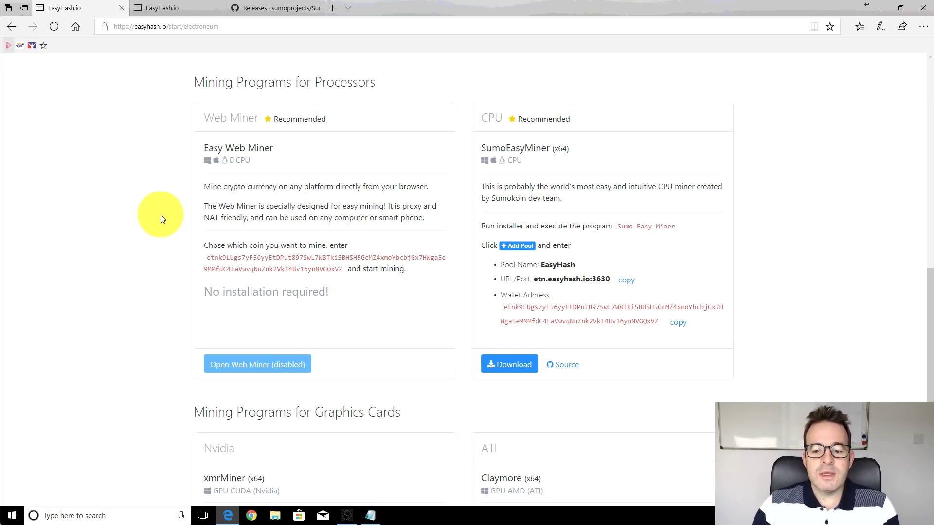
Look up the saved Electroneum wallet address in the Notepad text document
left_click(370, 515)
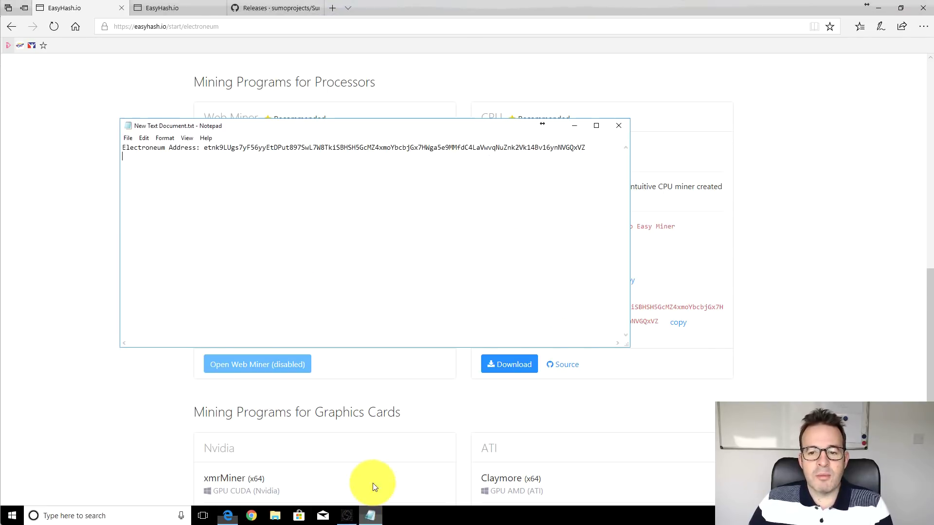
double_click(241, 148)
left_click(60, 149)
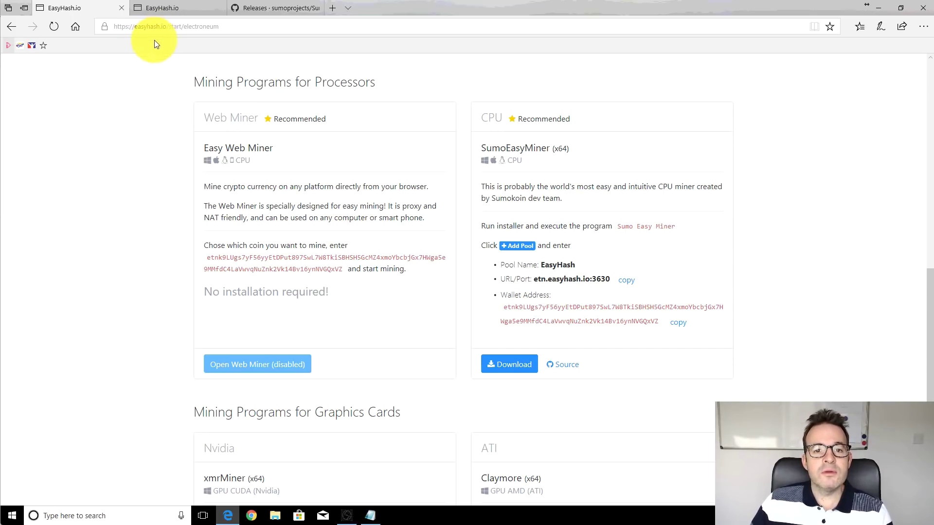
Review EasyHash's Electroneum start page, examining the coin choices, mining requirements, wallet guide and mining programs for processors
left_click(162, 22)
key("Return")
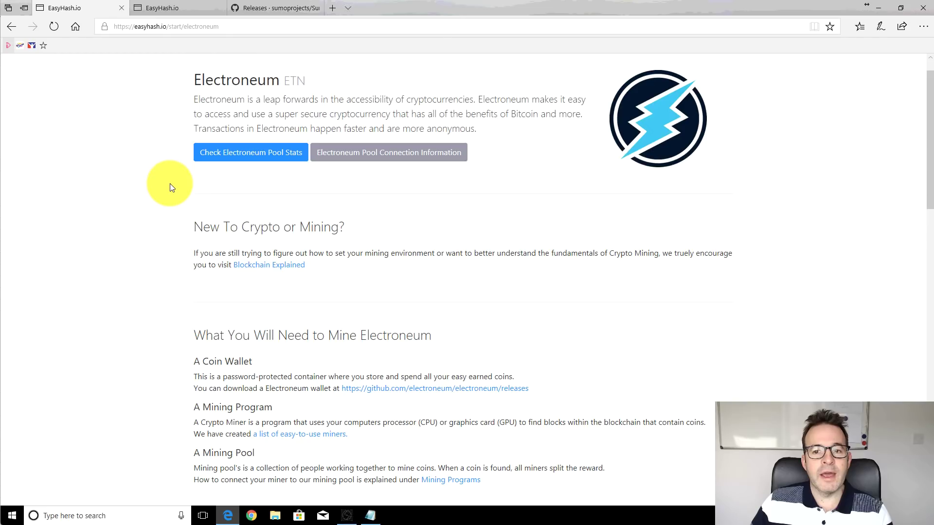
left_click(298, 67)
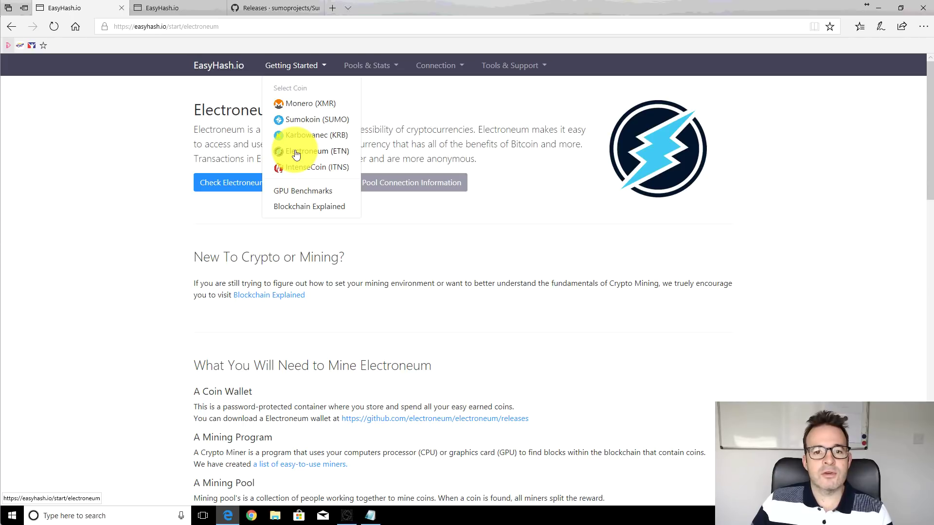
left_click(165, 124)
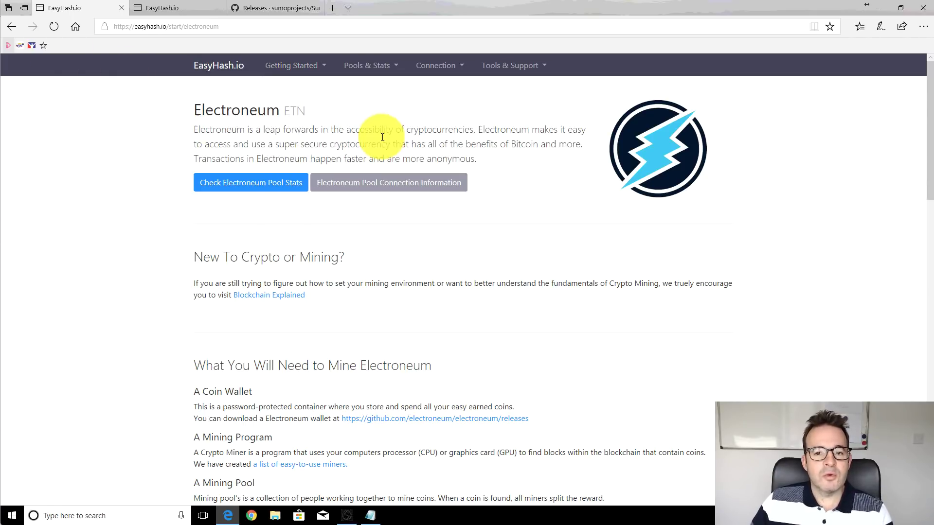
scroll(475, 167, "down", 6)
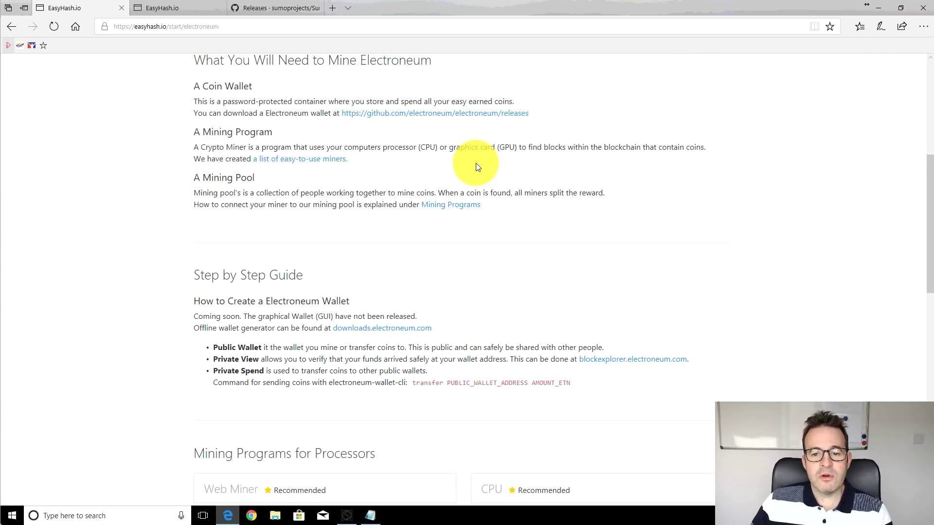
scroll(475, 167, "up", 4)
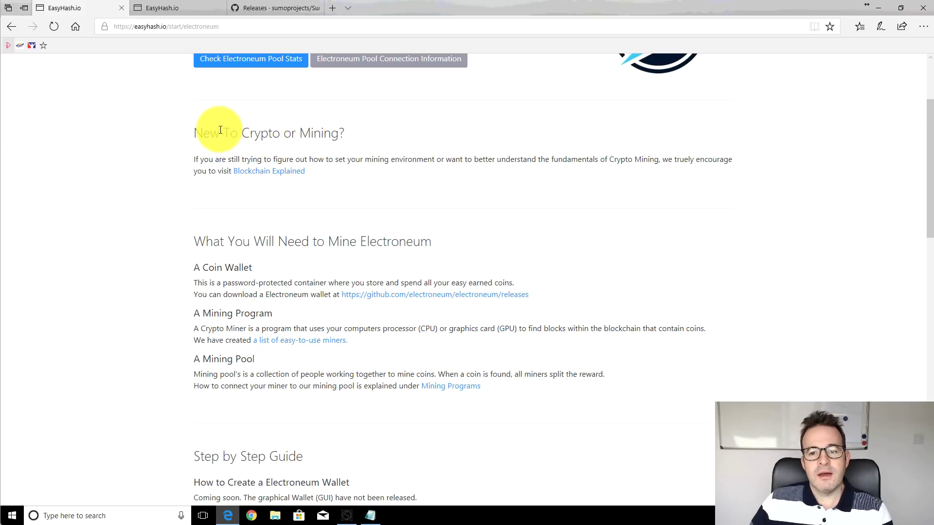
scroll(444, 177, "down", 5)
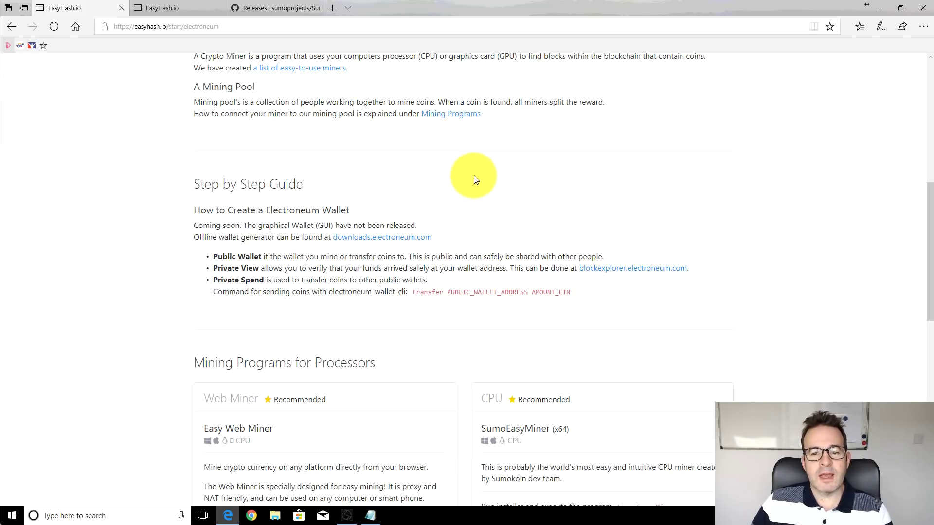
scroll(473, 176, "down", 3)
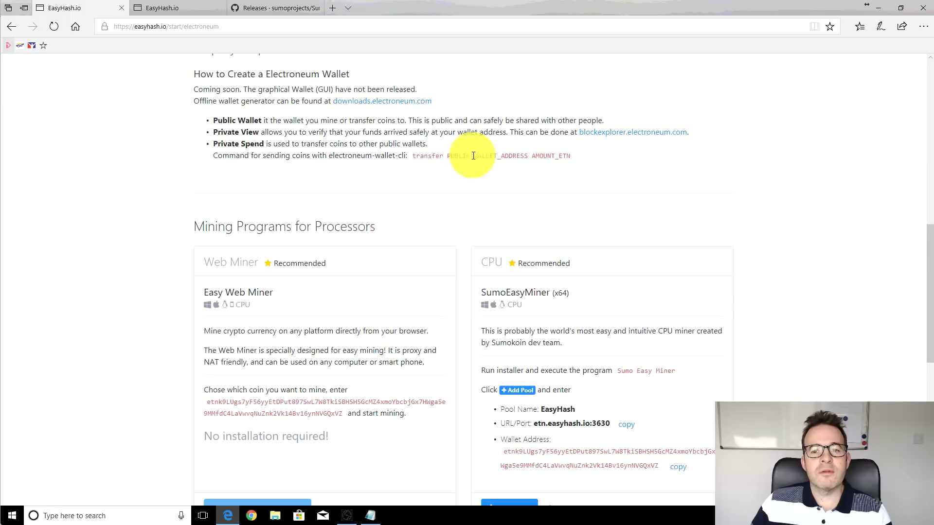
scroll(477, 160, "up", 3)
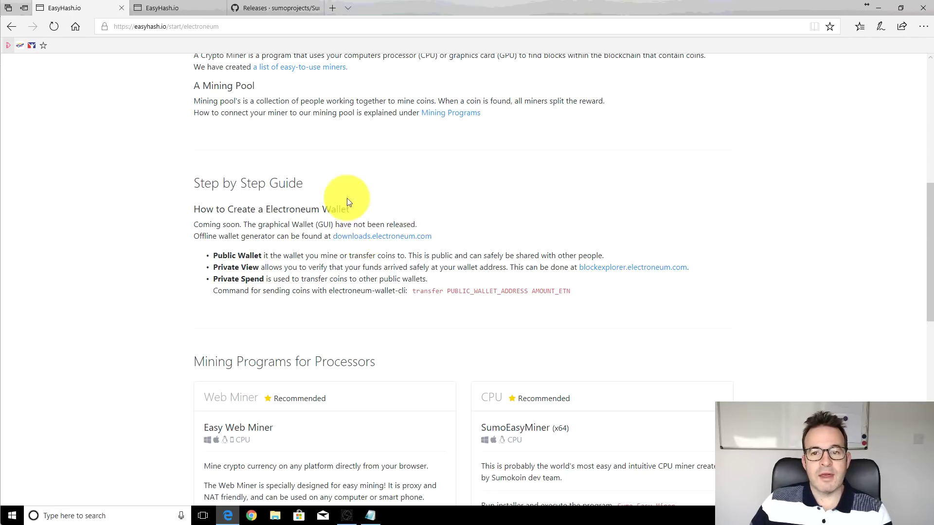
scroll(464, 214, "down", 6)
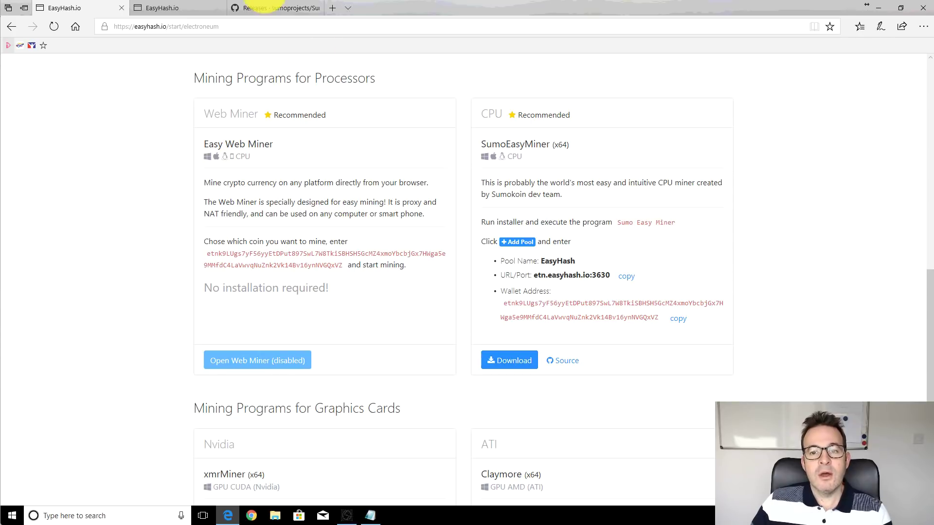
Go to the SumoEasyMiner releases page, run SumoEasyMiner-v0.1-b1.3-w64install.exe from the Downloads folder and allow it to make changes
left_click(273, 10)
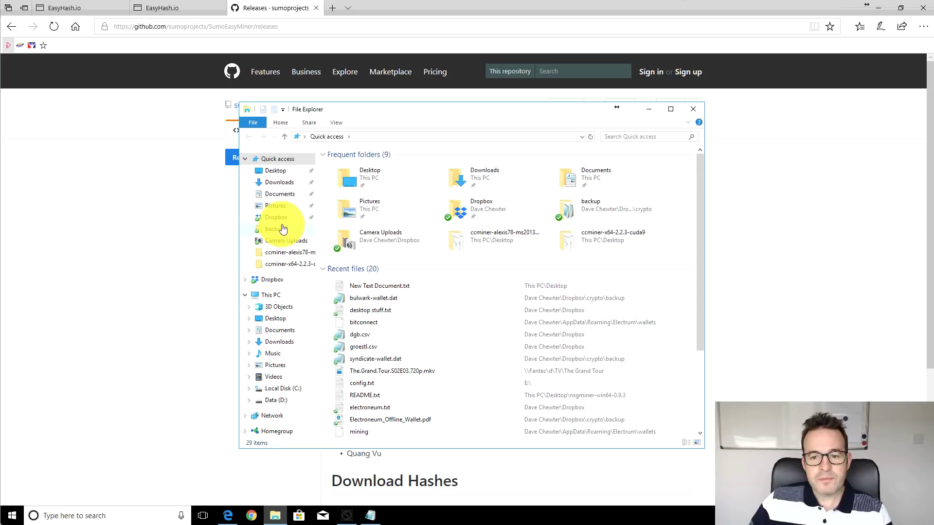
left_click(285, 186)
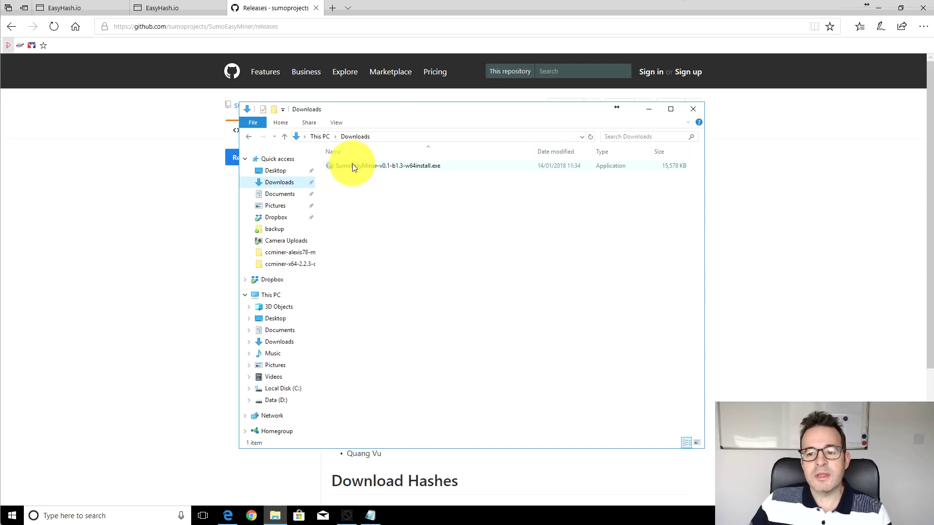
left_click(413, 166)
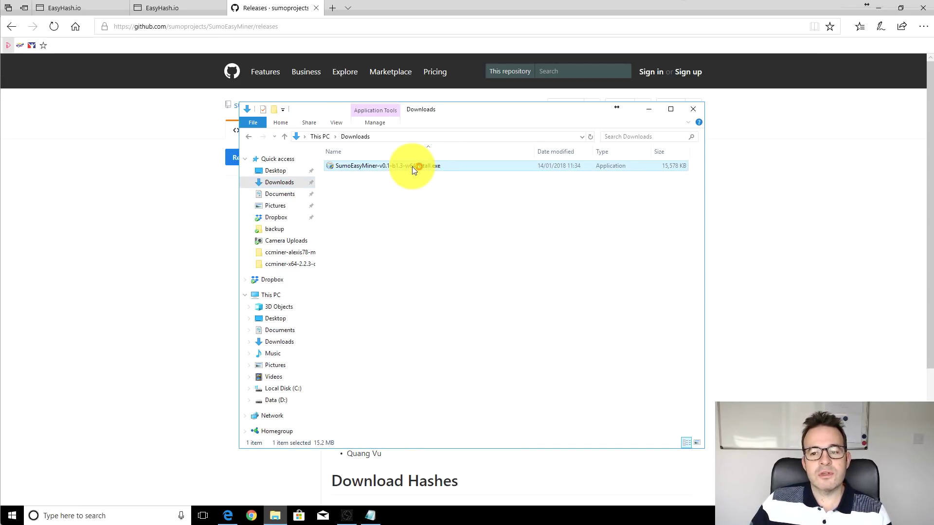
double_click(412, 167)
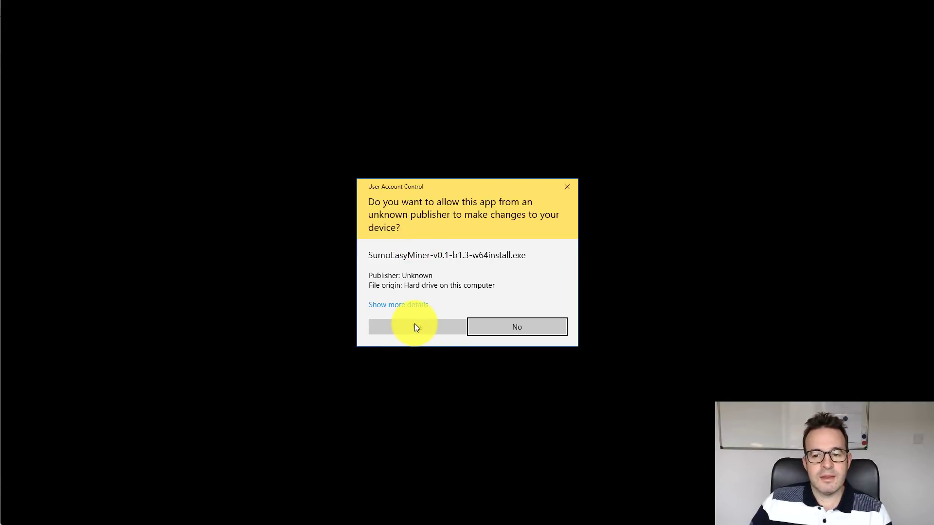
left_click(414, 326)
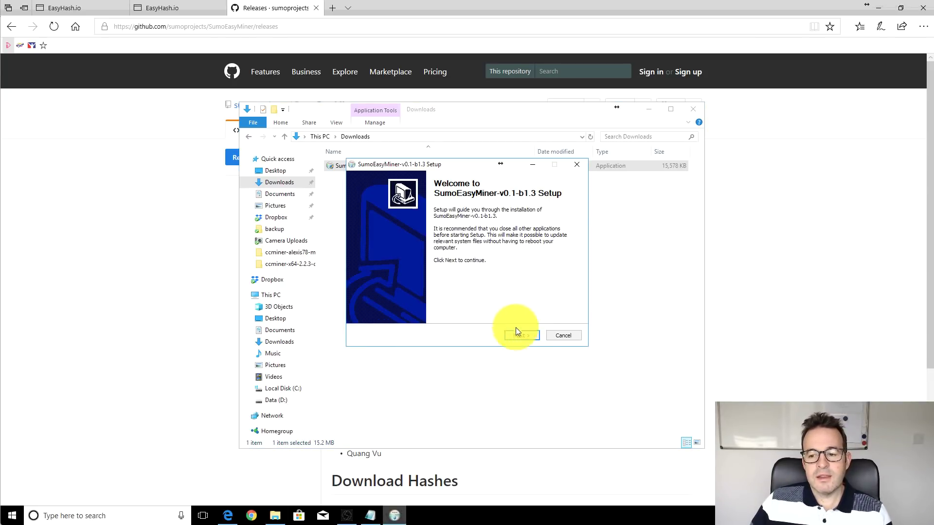
Install Sumo Easy Miner in C:\Program Files\Sumo Easy Miner and finish setup with the option to run it enabled
left_click(519, 336)
left_click(519, 335)
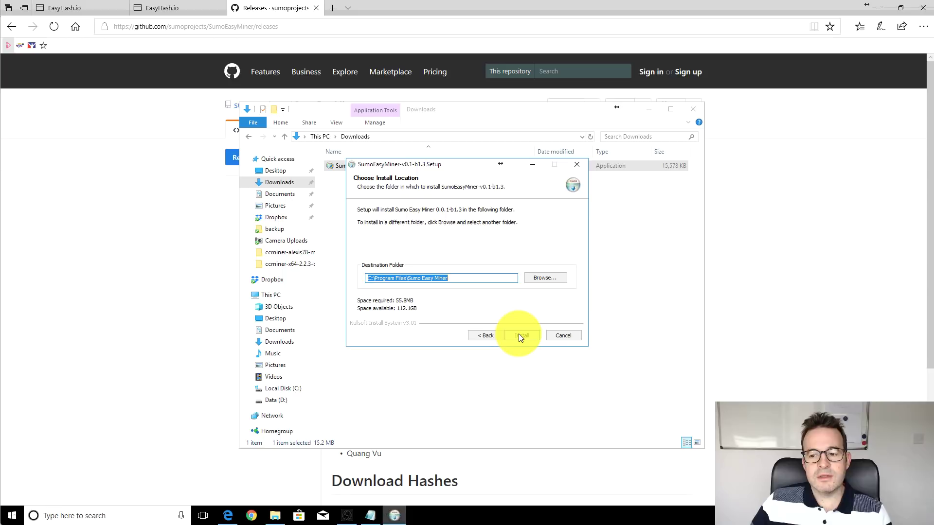
left_click(518, 335)
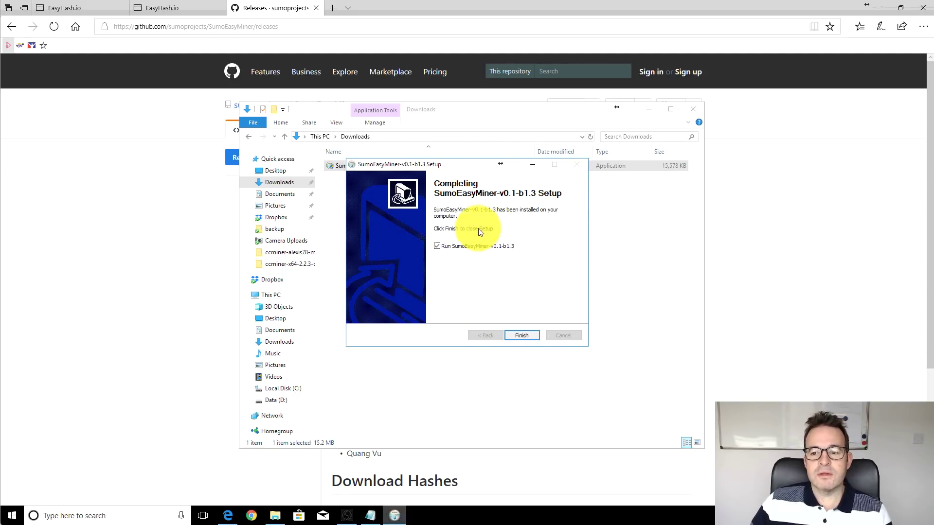
left_click(520, 335)
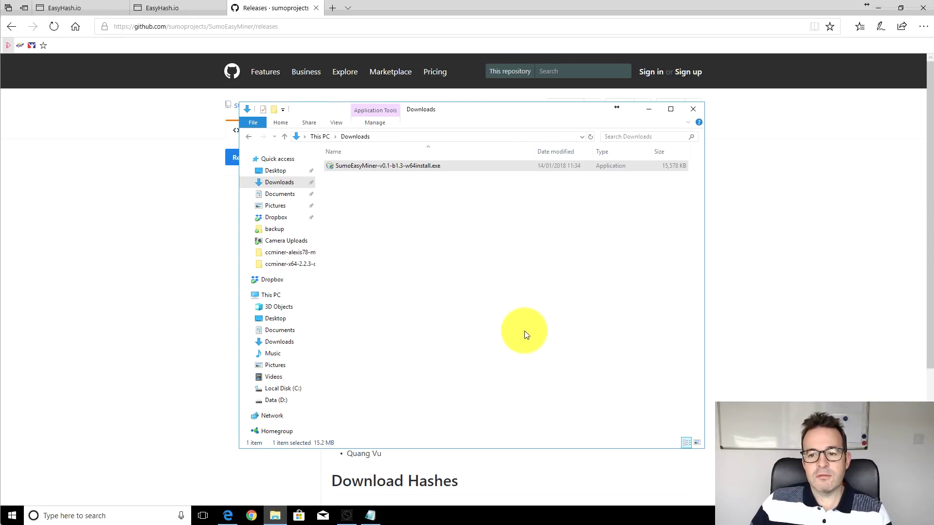
Close the Downloads folder window and move the Sumo Easy Miner window above the release's asset list
left_click(696, 109)
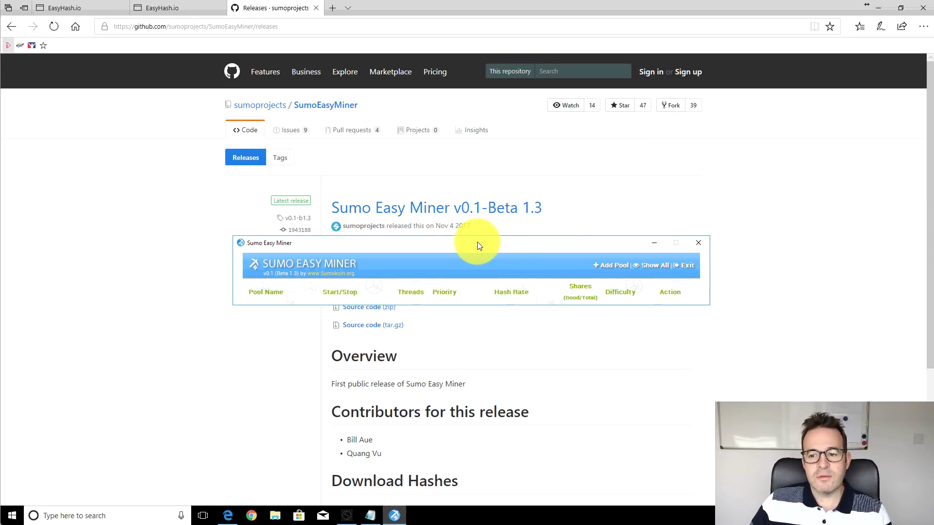
left_click_drag(476, 242, 388, 185)
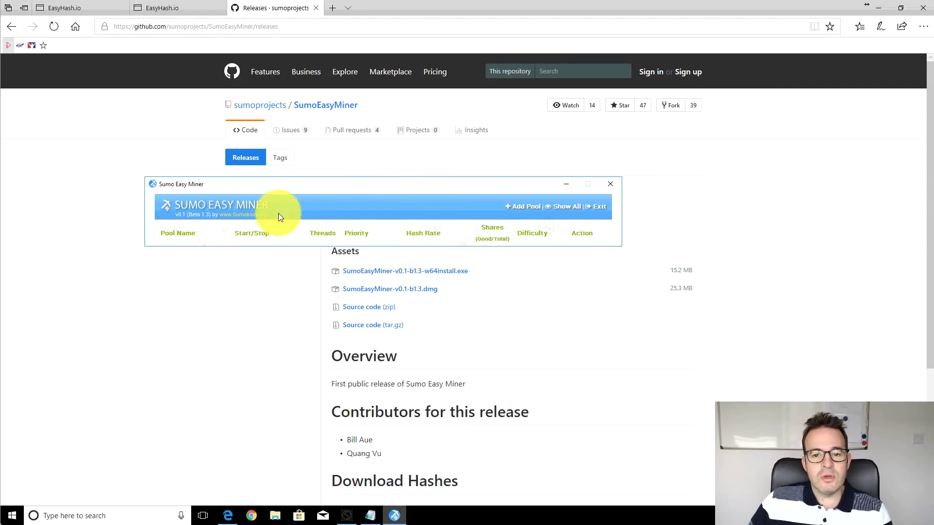
mouse_move(311, 182)
left_mouse_down()
mouse_move(336, 185)
mouse_move(325, 186)
left_mouse_up()
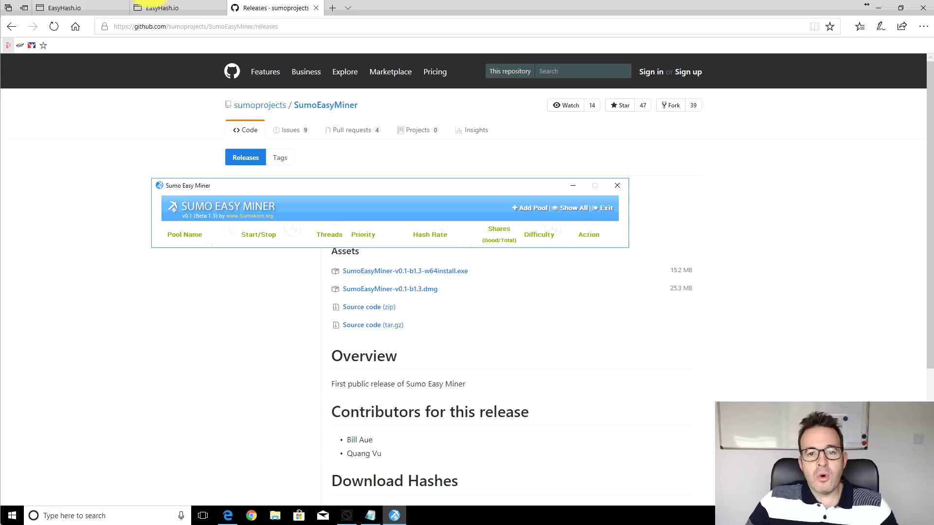
Find the SumoEasyMiner pool details on the EasyHash Electroneum page and start adding a new pool in Sumo Easy Miner
left_click(92, 7)
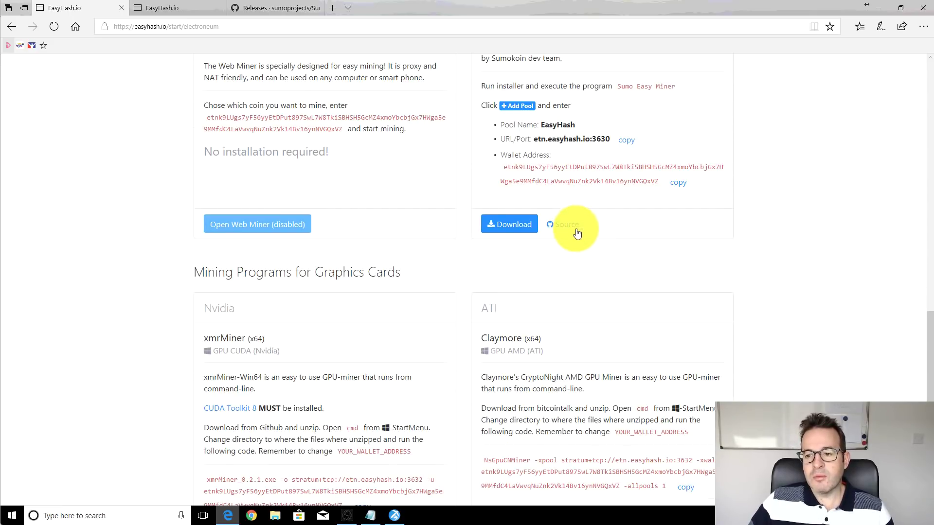
scroll(577, 233, "up", 1)
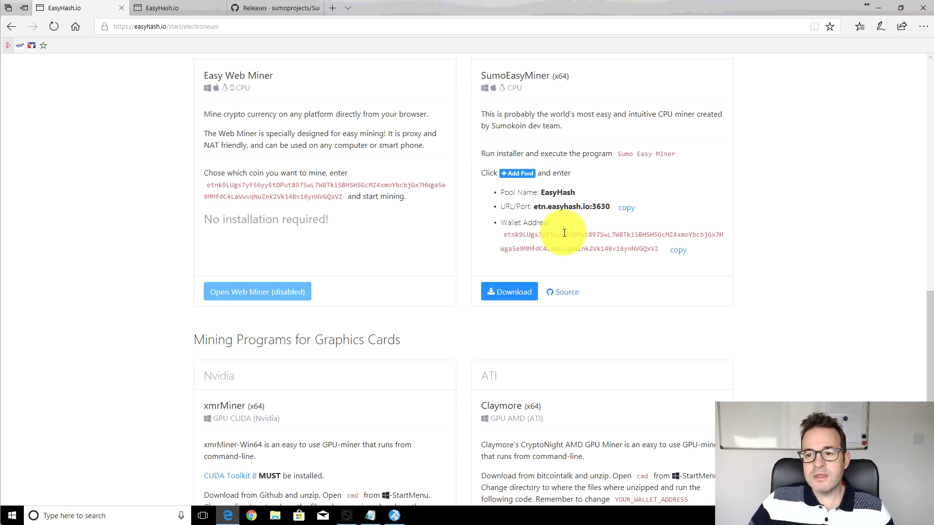
double_click(555, 193)
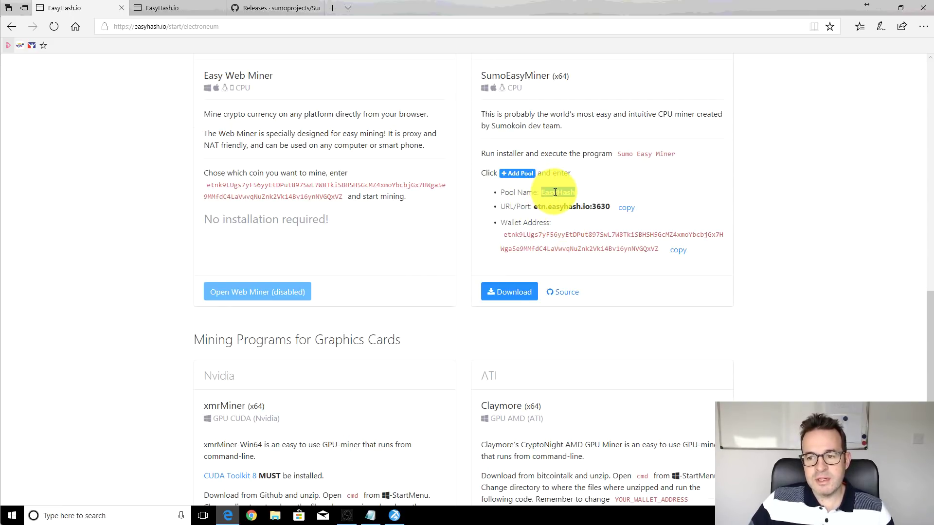
left_click(394, 514)
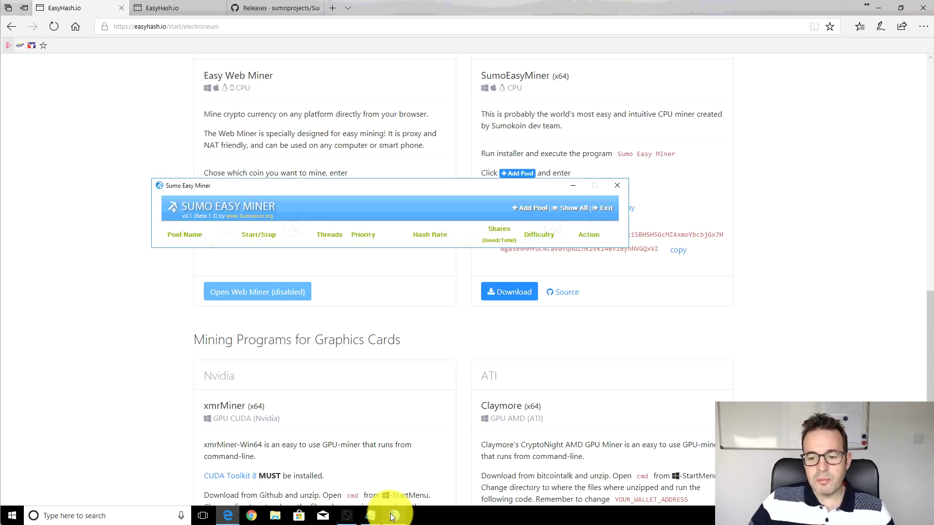
left_click(516, 207)
left_click(409, 223)
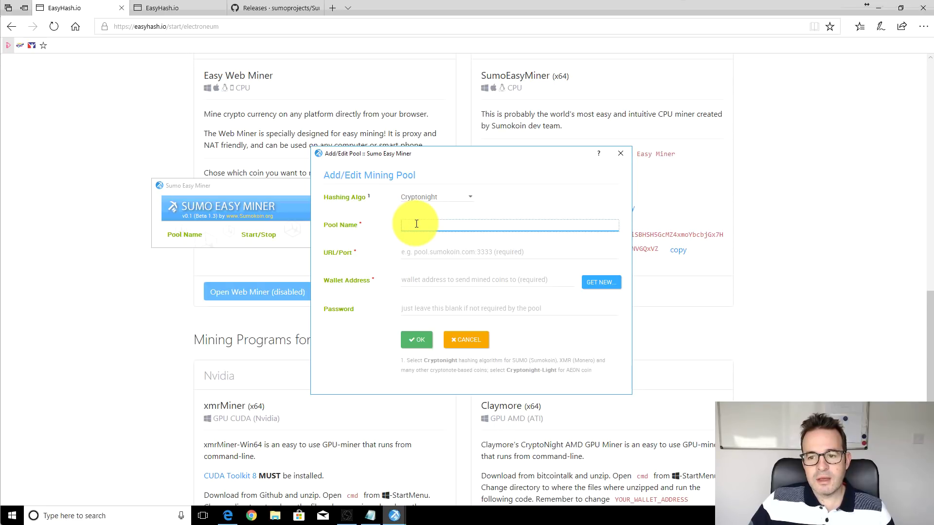
Copy the pool name EasyHash from the web page into the new mining pool's Pool Name
left_click(731, 226)
double_click(561, 192)
right_click(561, 193)
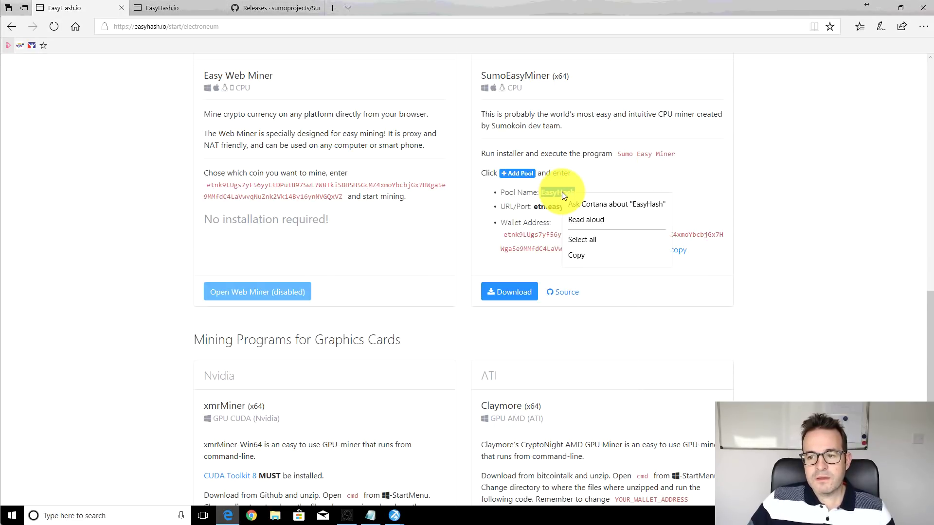
left_click(584, 254)
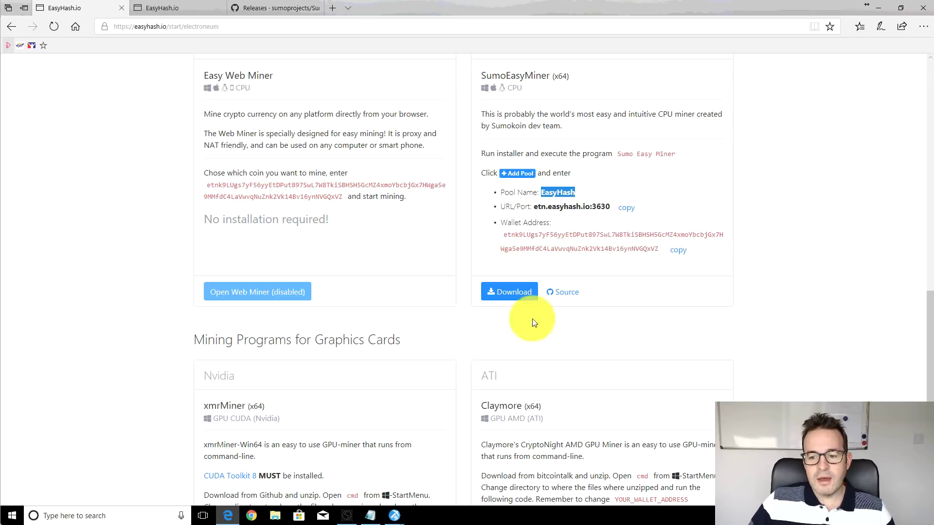
left_click(394, 517)
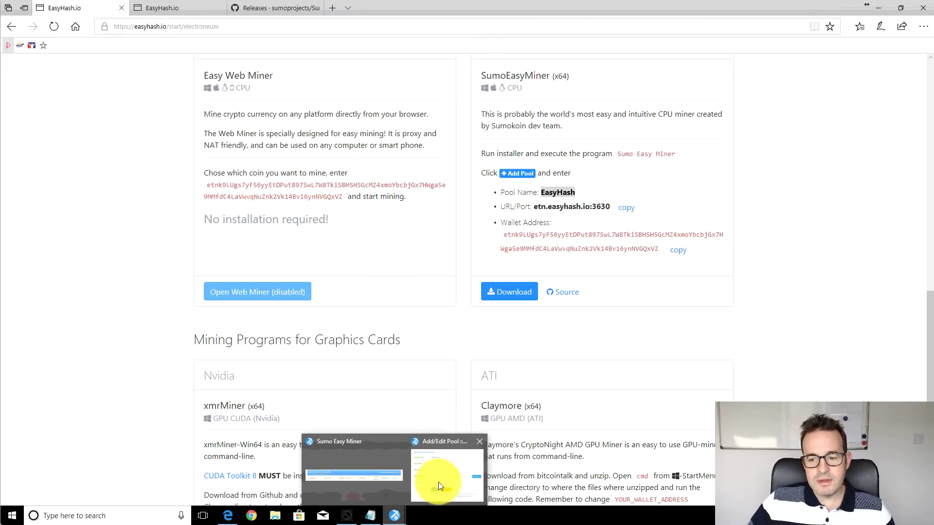
left_click(439, 484)
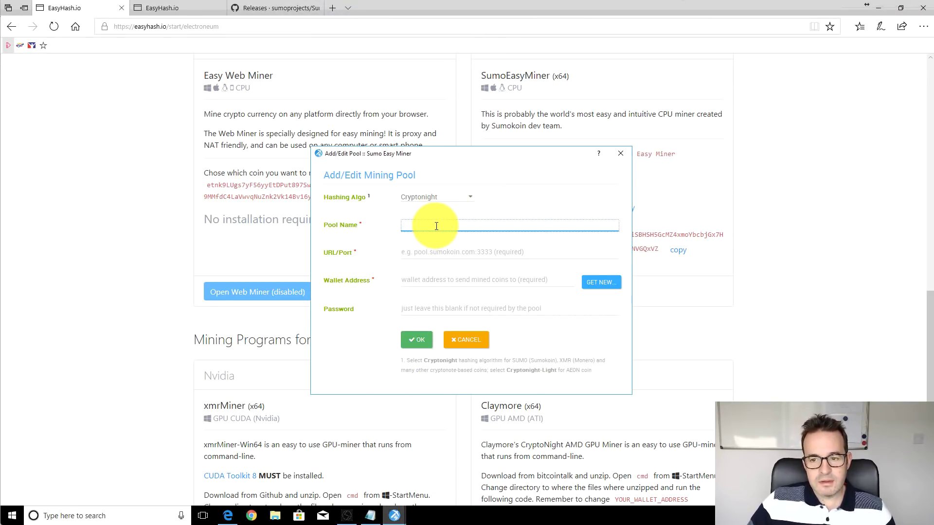
key("ctrl+v")
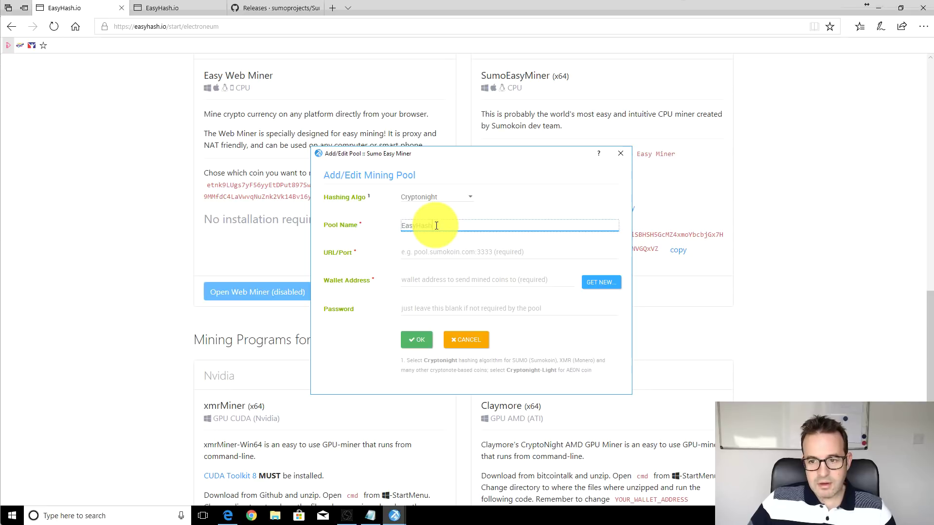
Copy etn.easyhash.io:3630 from the EasyHash web page into the new mining pool's URL/Port
left_click(667, 183)
left_click_drag(610, 206, 536, 206)
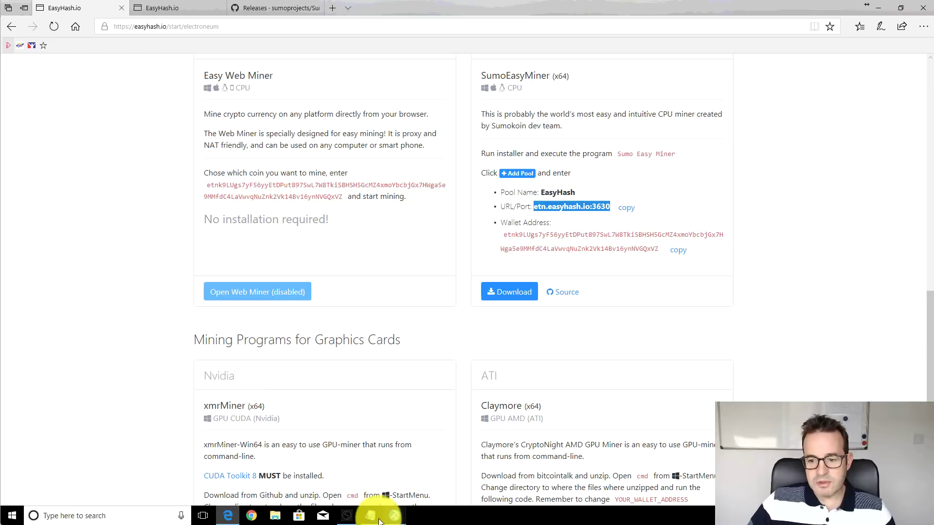
mouse_move(394, 517)
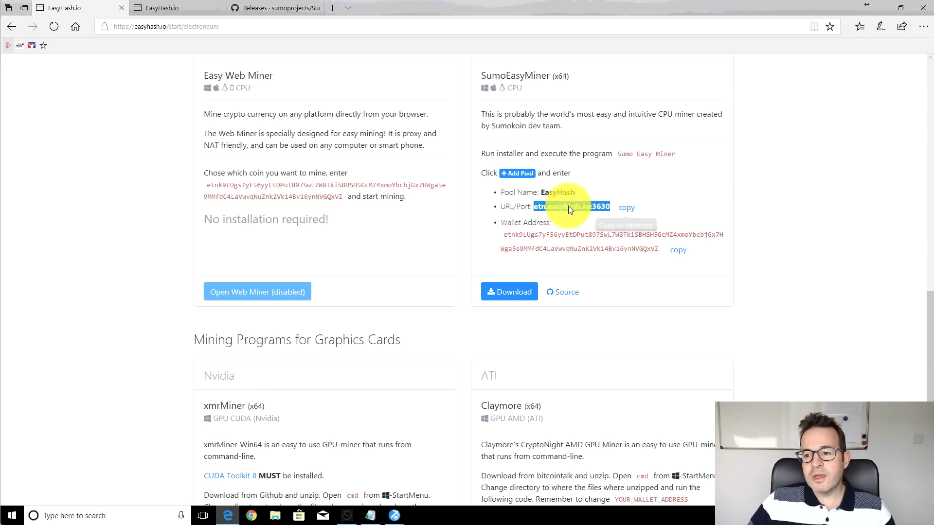
left_click(393, 515)
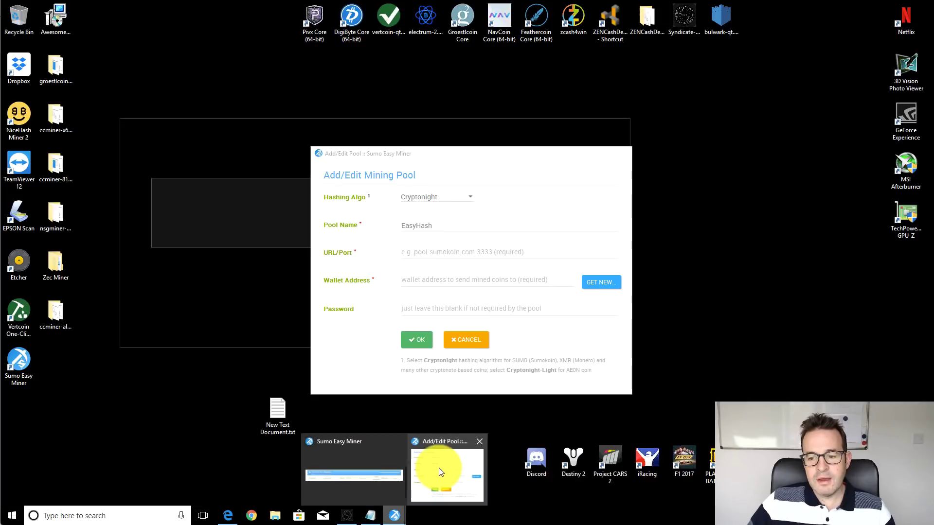
left_click(439, 468)
left_click(423, 254)
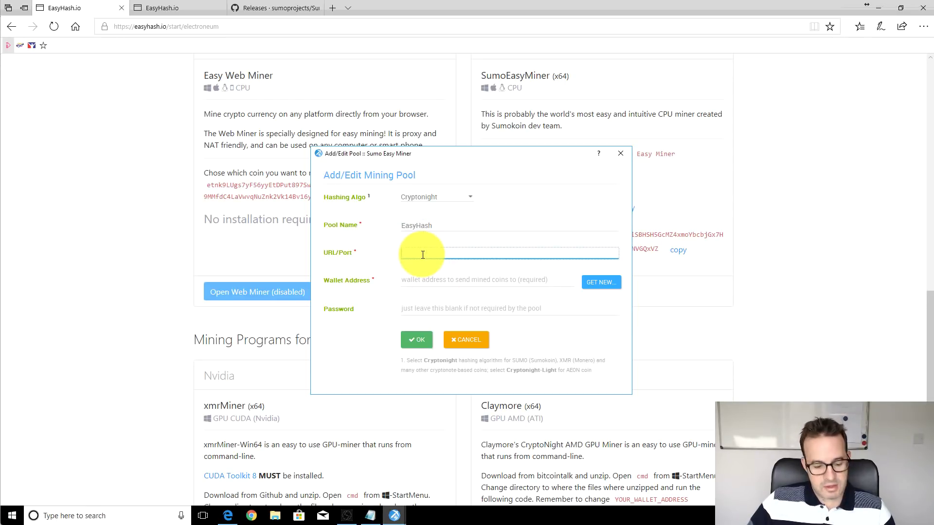
left_click(711, 265)
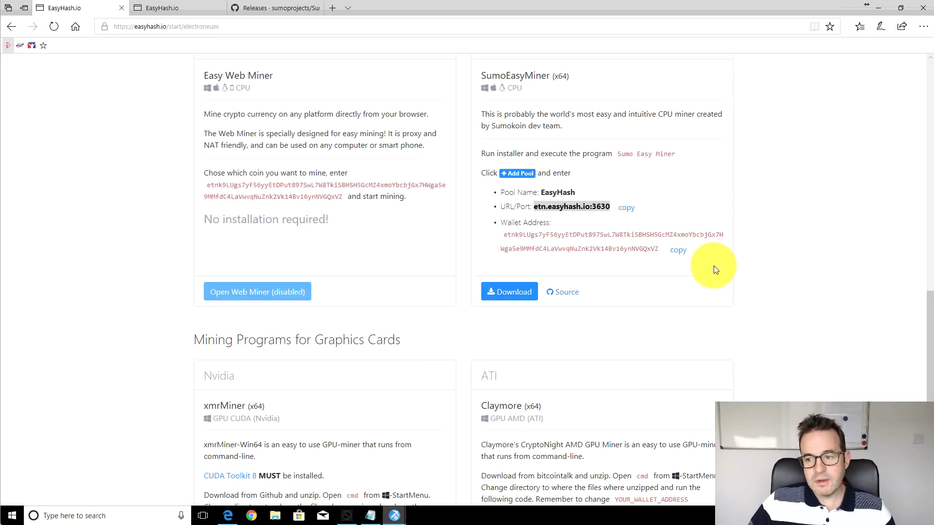
left_click(627, 208)
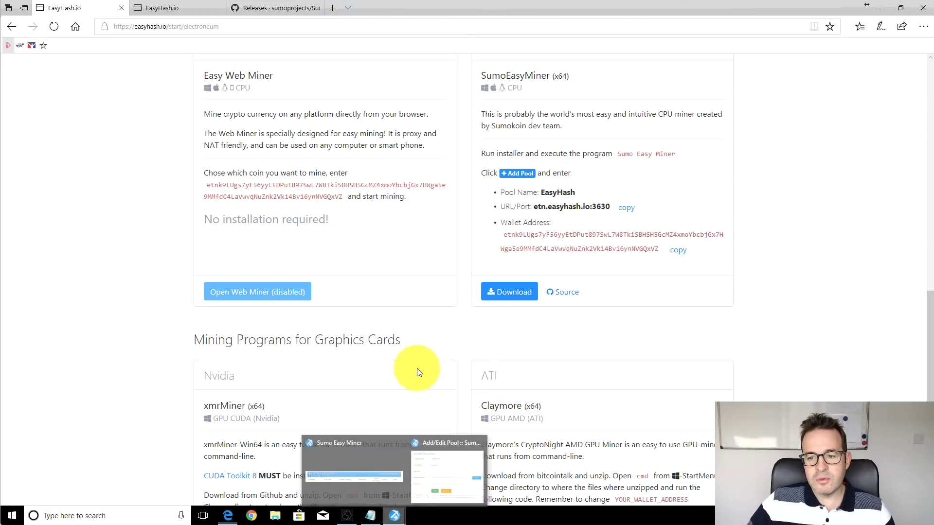
left_click(433, 464)
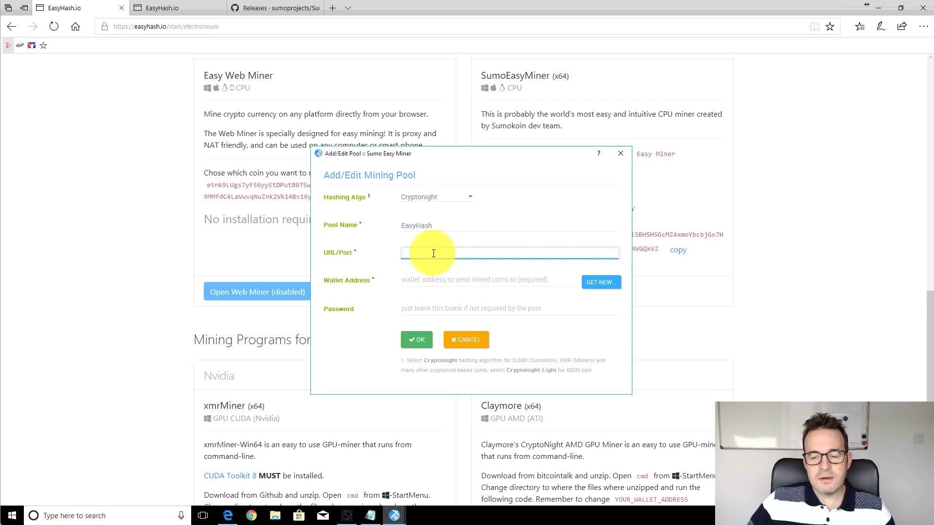
key("ctrl+v")
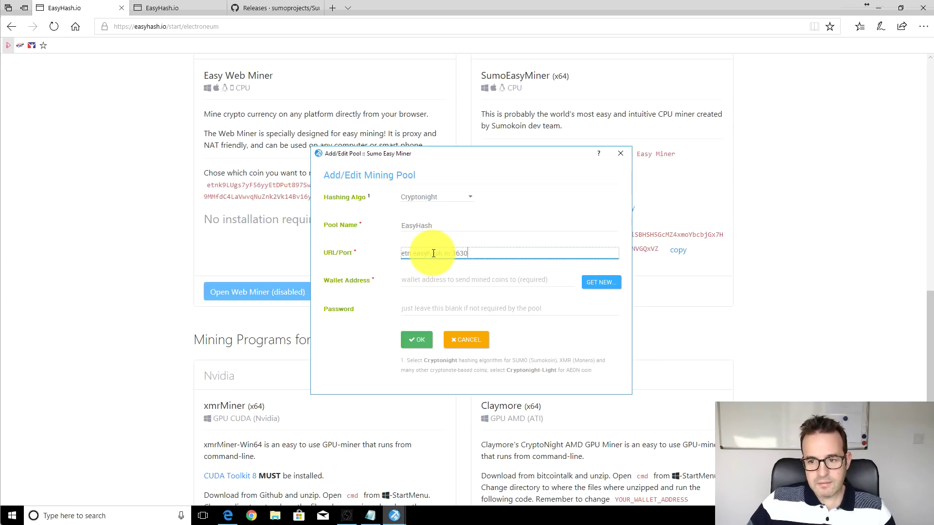
Copy the Electroneum address from the Notepad document into the new mining pool's Wallet Address
left_click(537, 283)
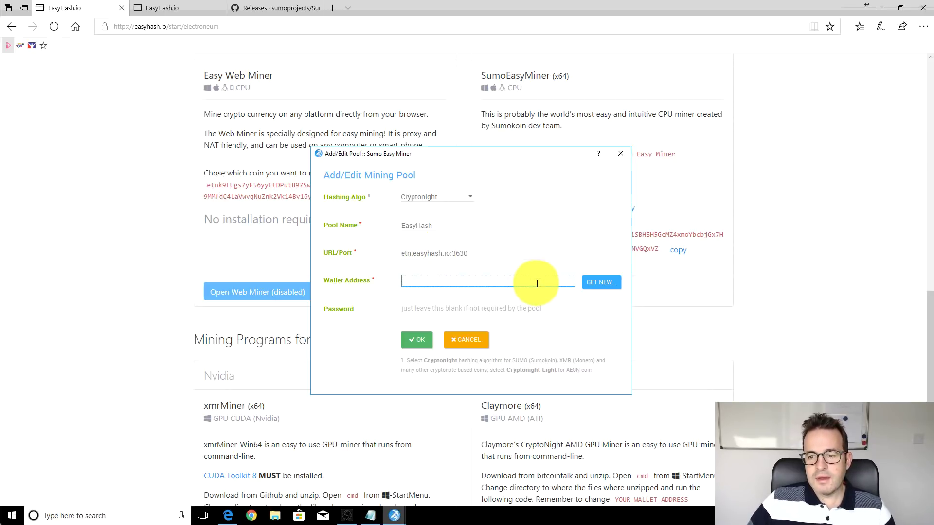
left_click(370, 515)
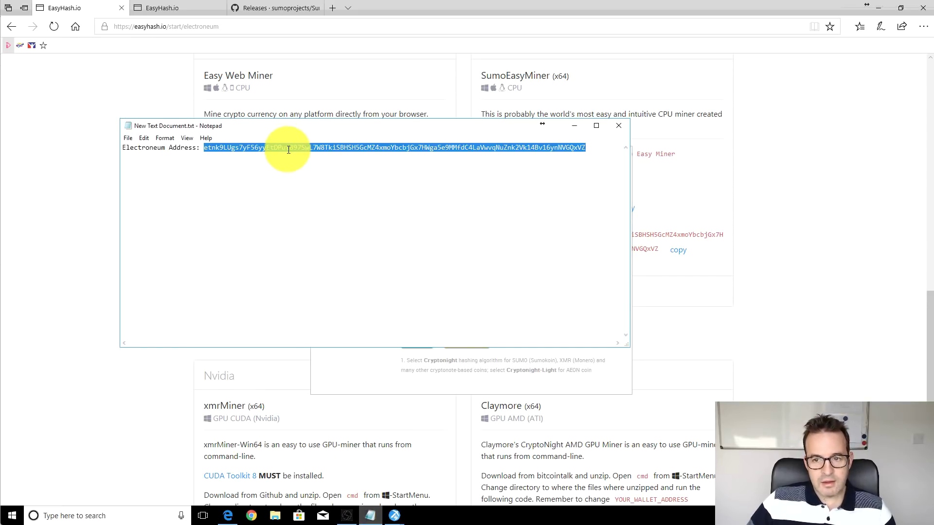
right_click(289, 147)
left_click(315, 179)
left_click(391, 369)
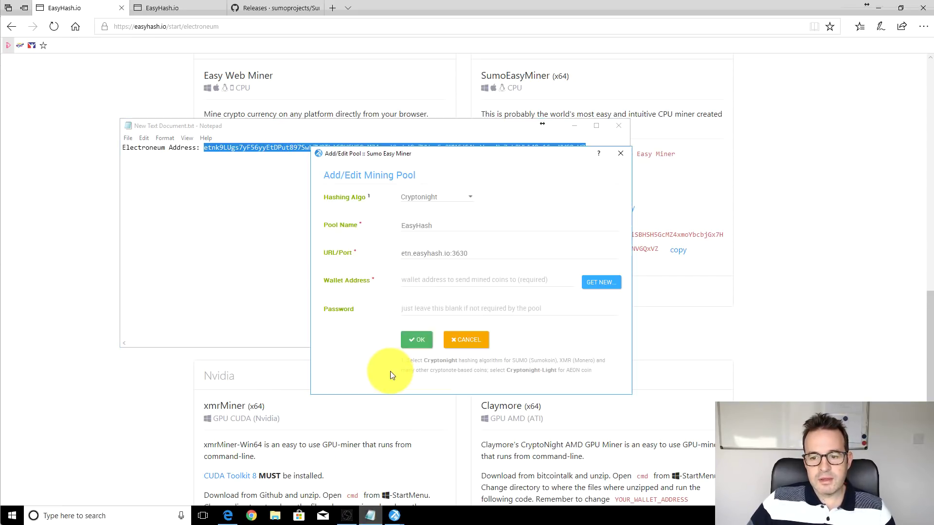
left_click(419, 278)
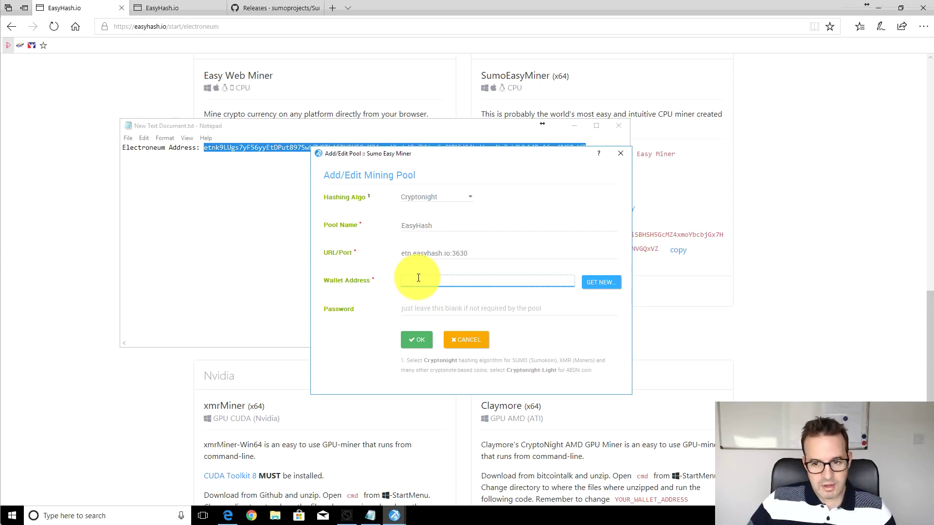
key("ctrl+v")
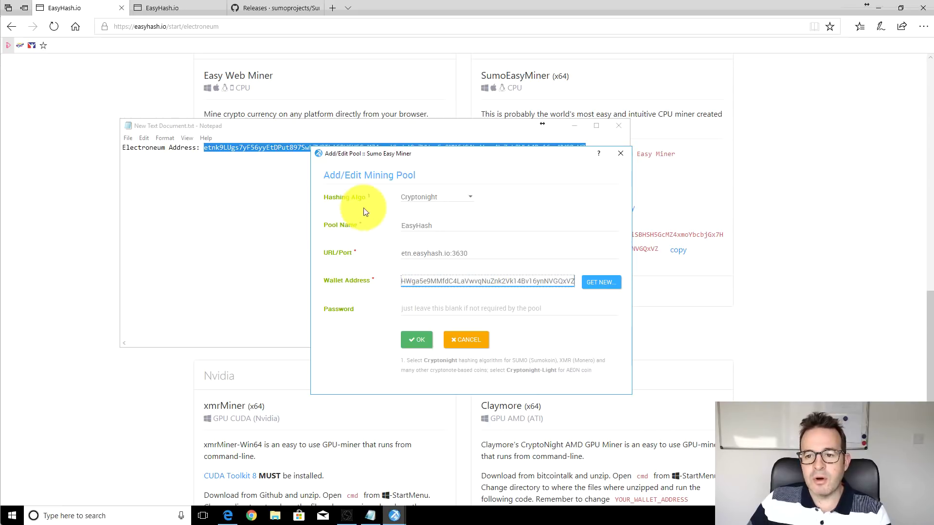
Choose Cryptonight as the hashing algorithm, leave the password blank and save the new mining pool
left_click(401, 314)
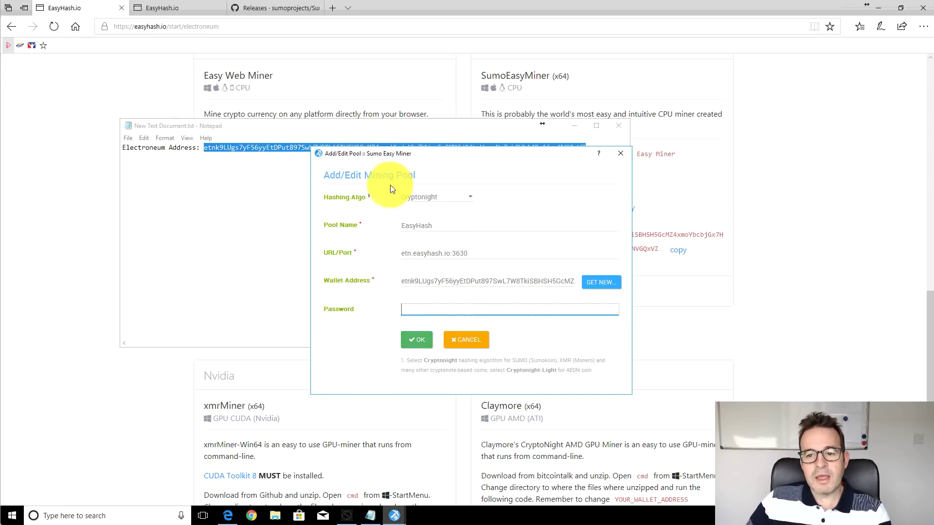
left_click(470, 197)
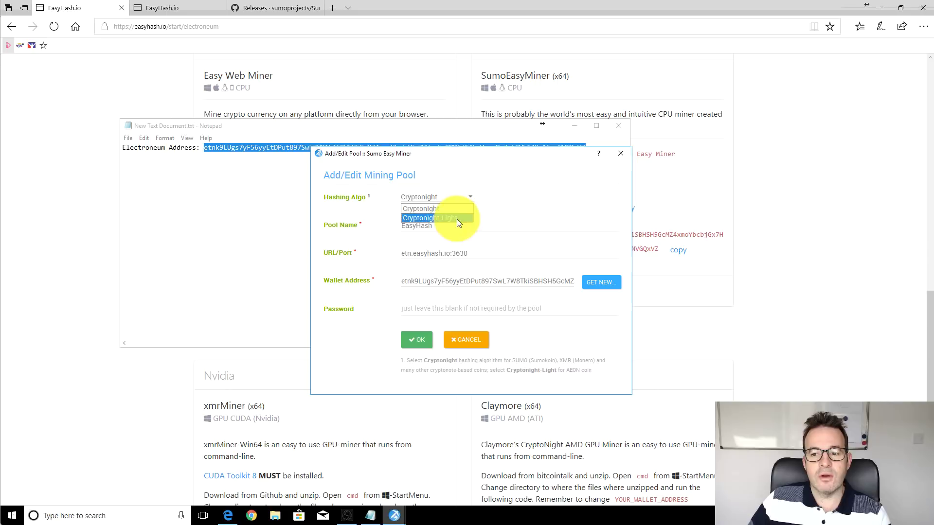
left_click(445, 210)
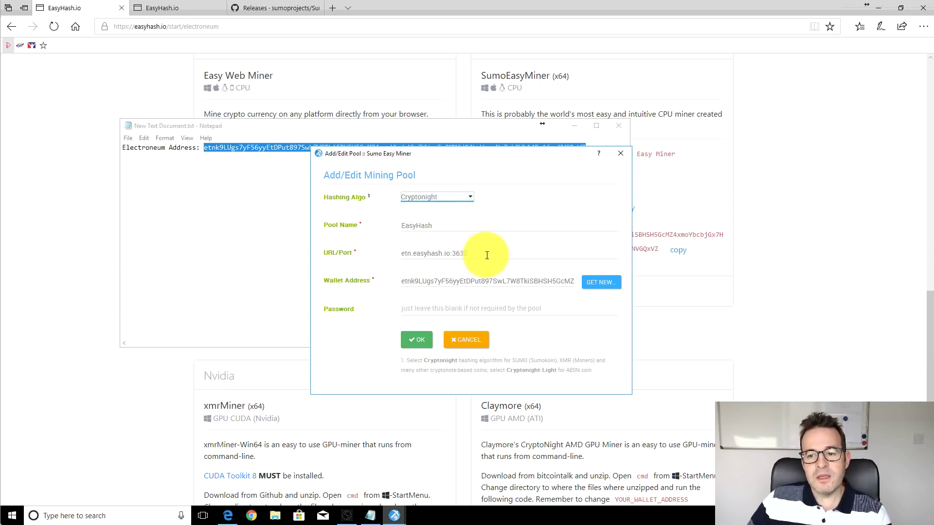
left_click(414, 341)
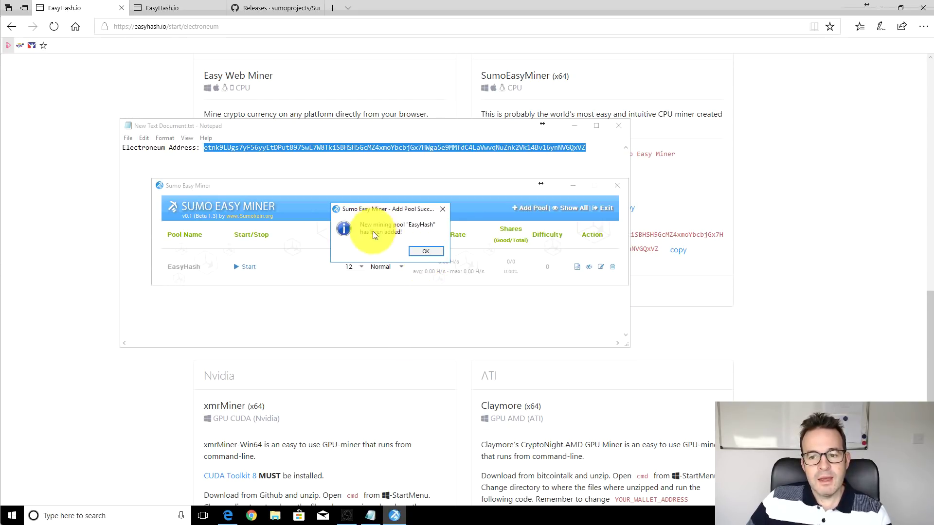
left_click(421, 250)
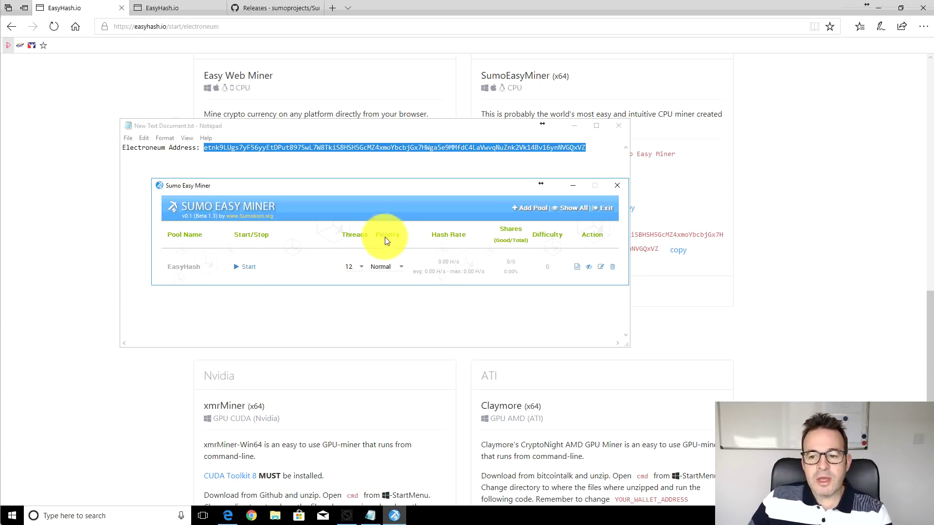
Start mining on the EasyHash pool with 10 threads at Normal priority and close the Notepad document
left_click(398, 267)
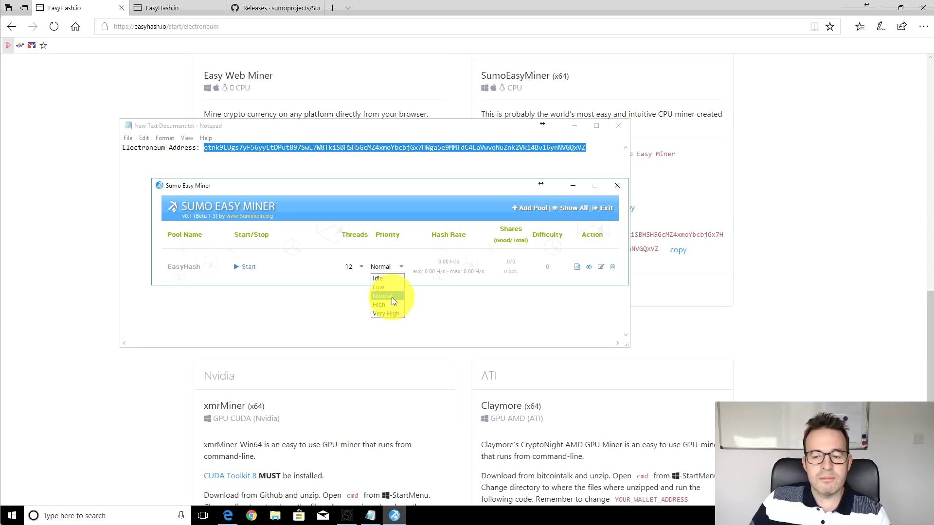
left_click(392, 299)
left_click(390, 266)
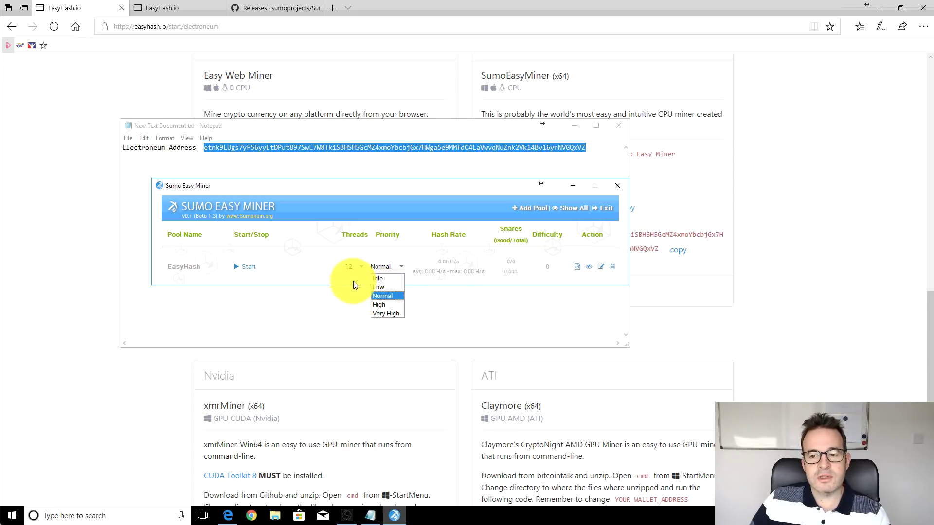
left_click(352, 266)
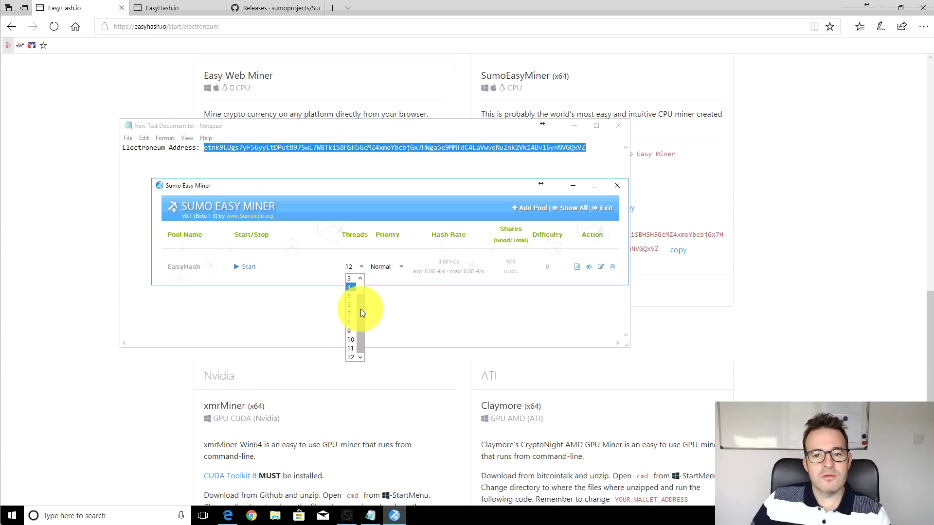
left_click(350, 339)
left_click(237, 266)
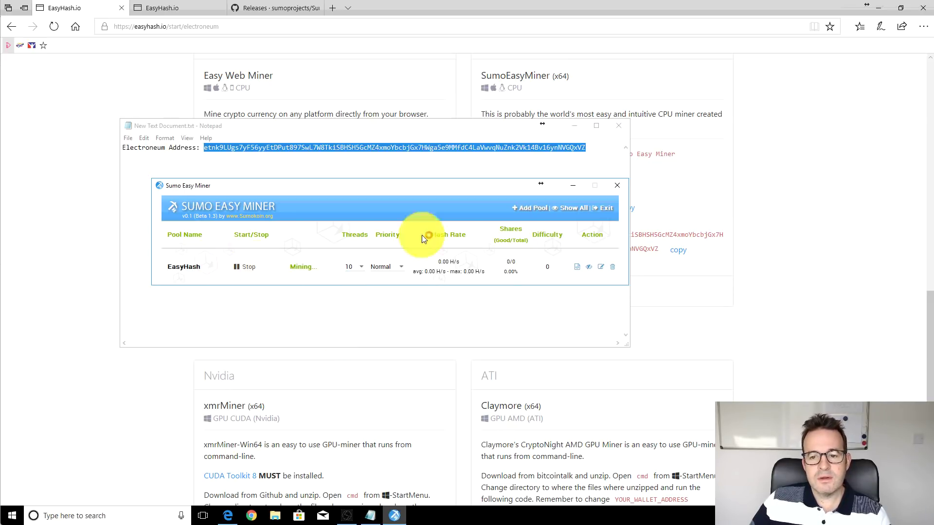
left_click(617, 126)
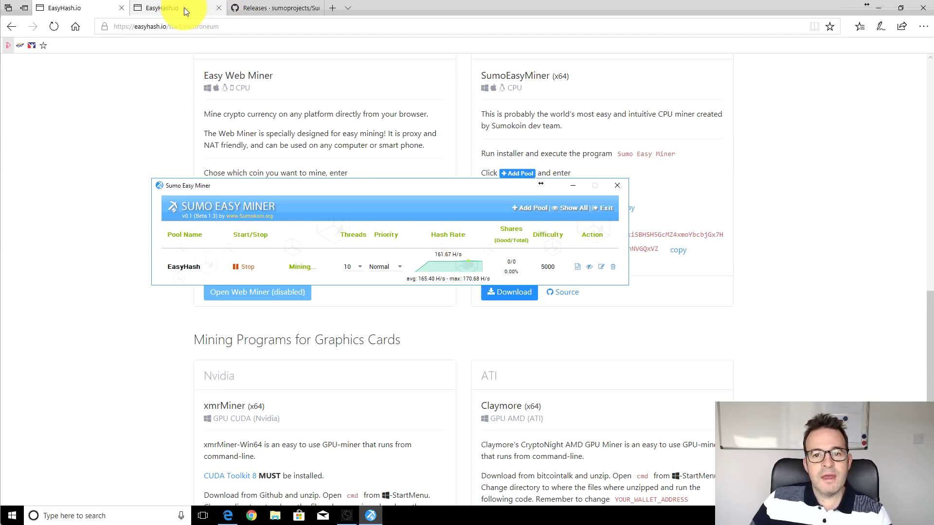
mouse_move(341, 190)
left_mouse_down()
mouse_move(368, 190)
mouse_move(343, 175)
left_mouse_up()
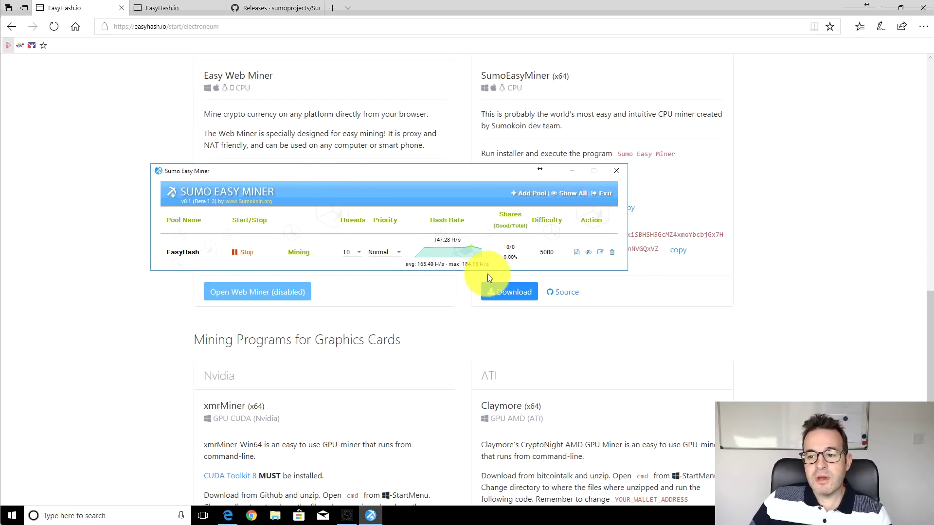
On the EasyHash stats page, copy the listed Electroneum wallet's address into Track My Wallets and track it
left_click(169, 10)
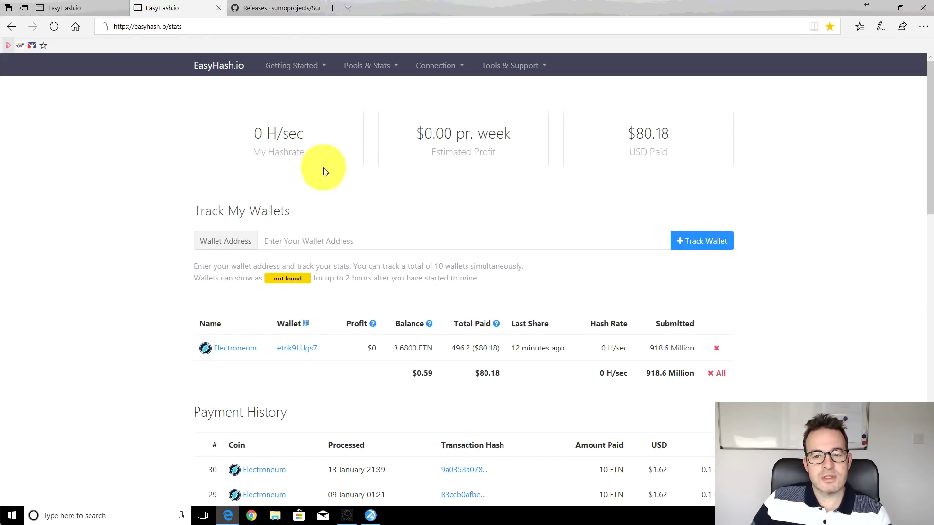
left_click(340, 242)
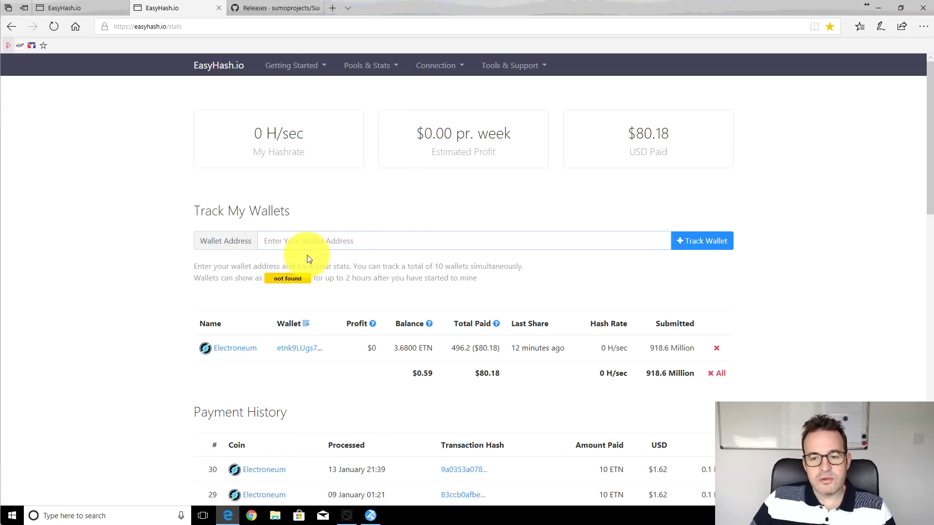
left_click(299, 348)
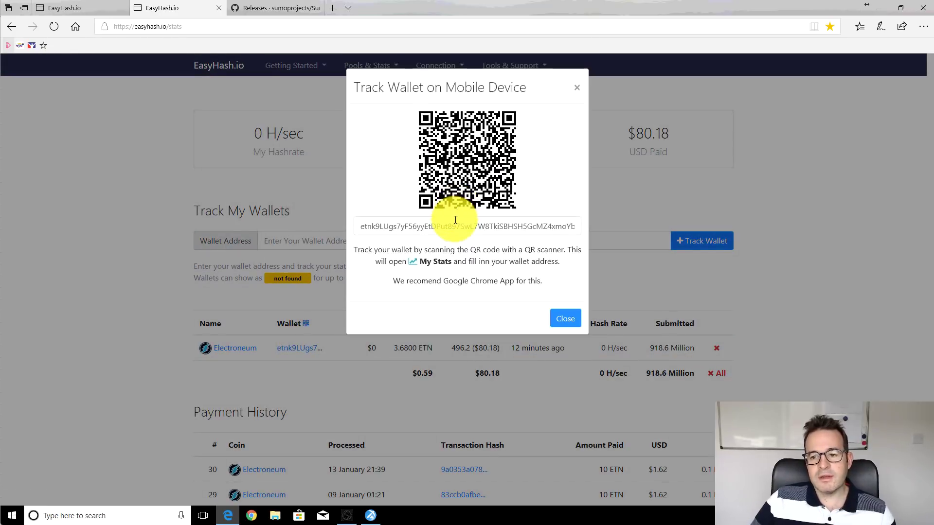
left_click(454, 226)
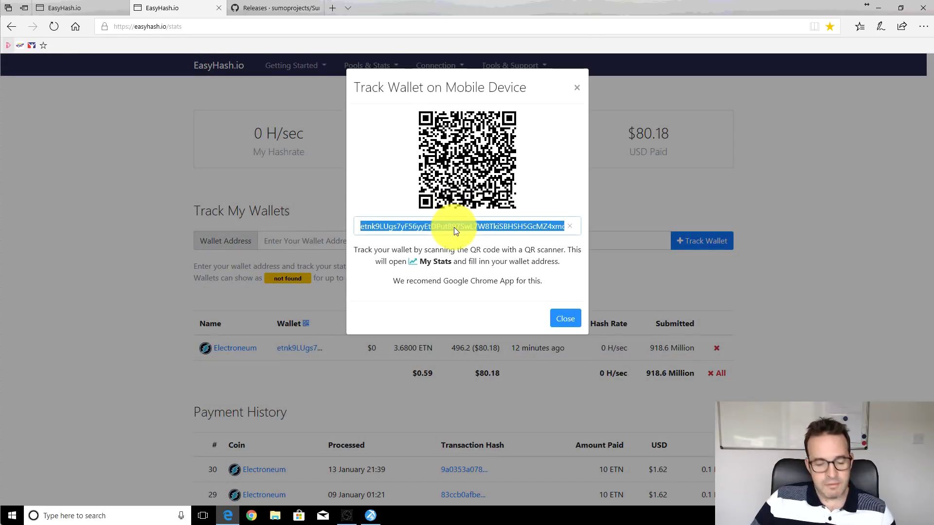
left_click(559, 317)
left_click(357, 242)
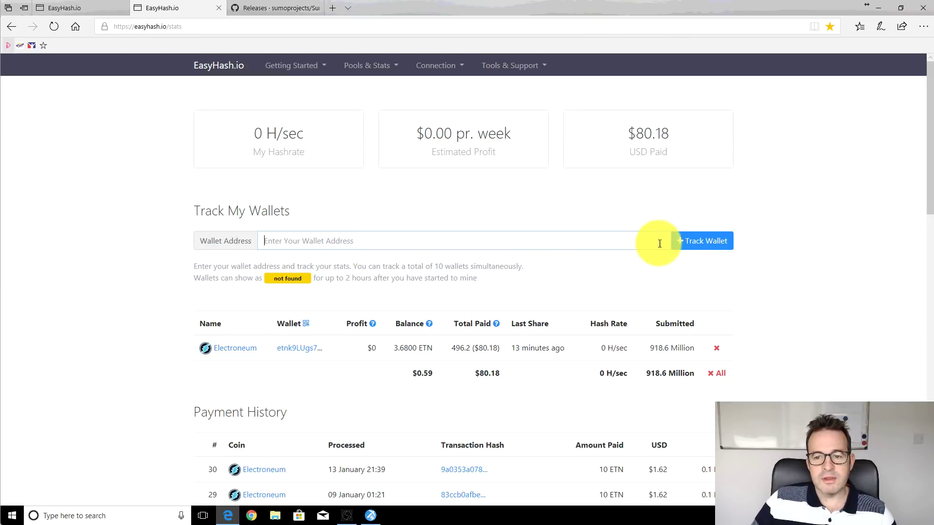
right_click(494, 244)
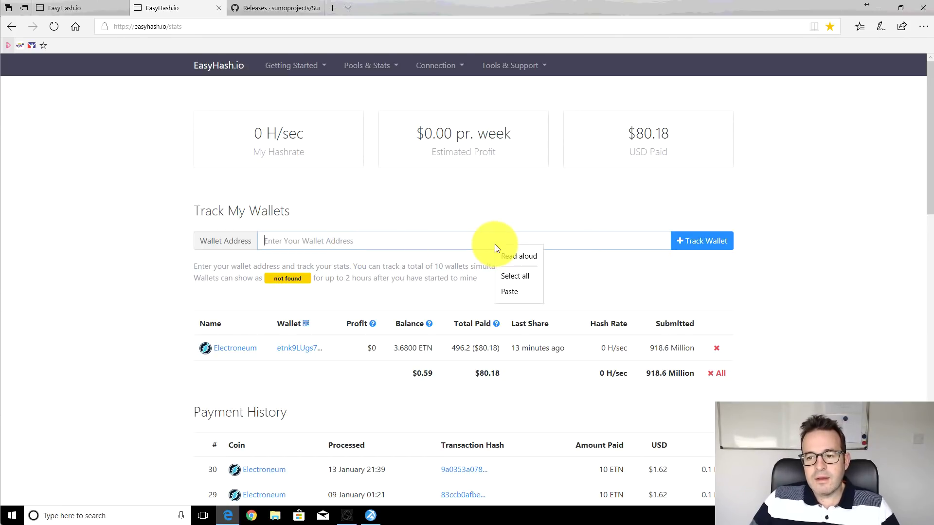
left_click(514, 290)
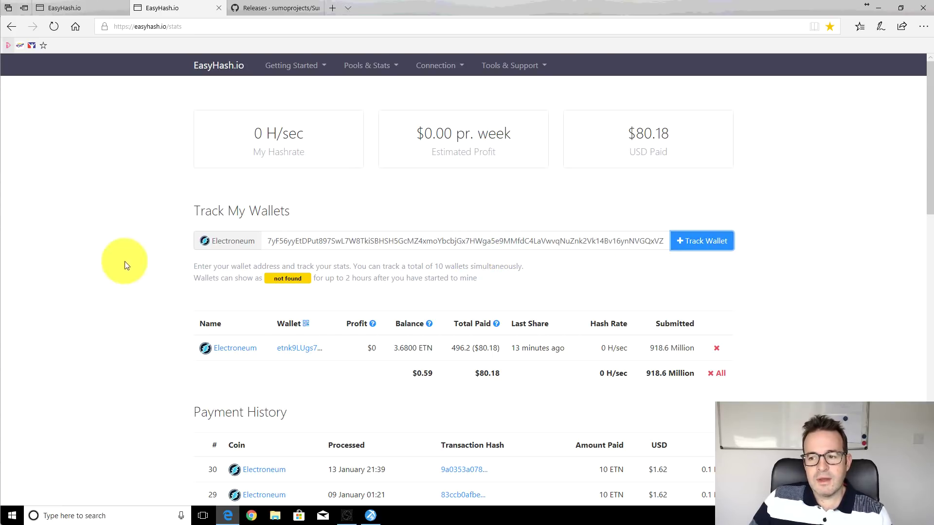
Review the tracked wallet's stats and payment history on EasyHash and the mining status in Sumo Easy Miner
scroll(123, 245, "down", 3)
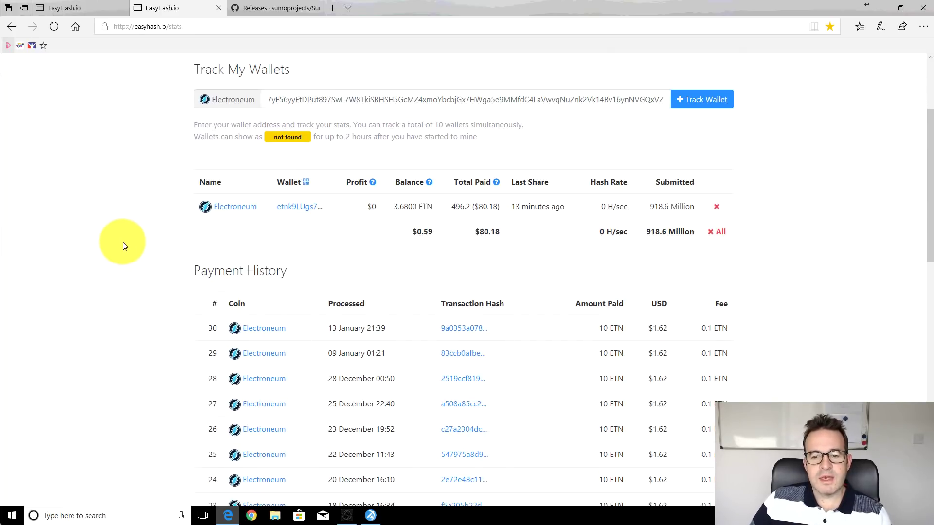
scroll(111, 253, "up", 3)
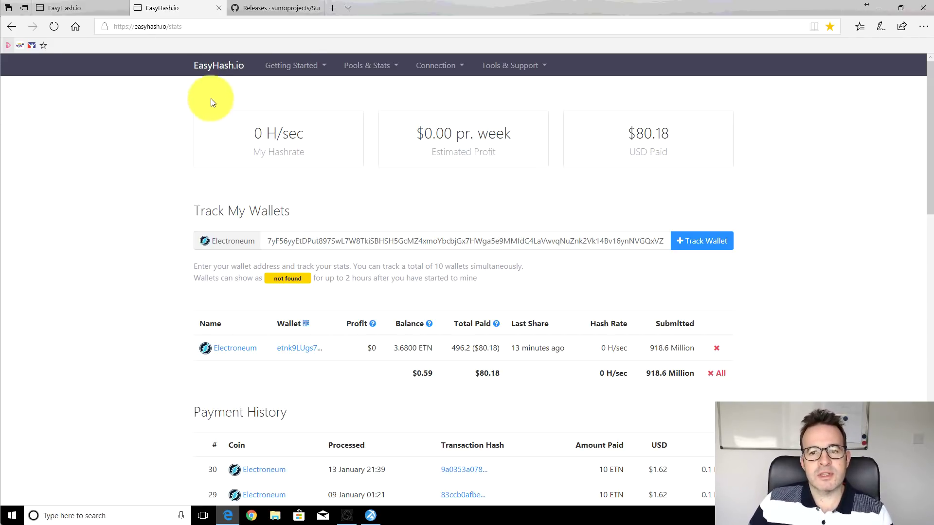
left_click(370, 516)
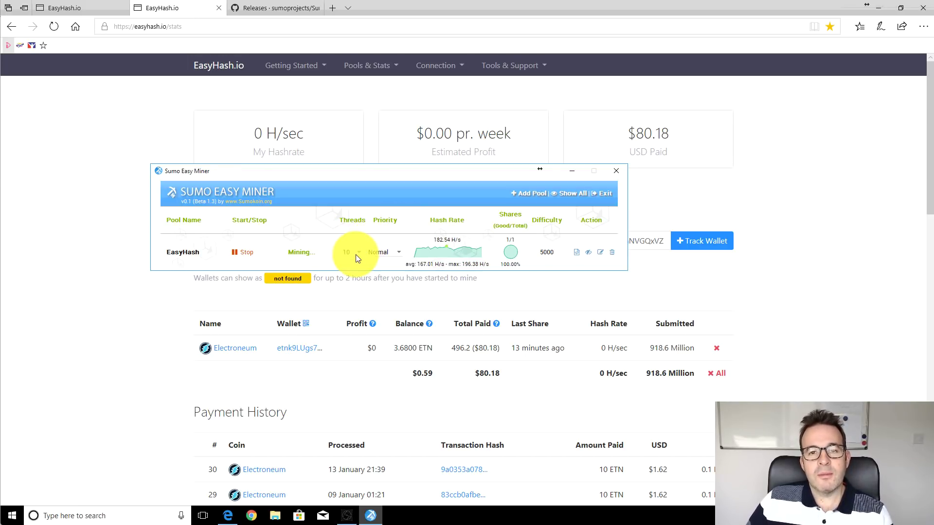
left_click(89, 202)
scroll(360, 229, "down", 3)
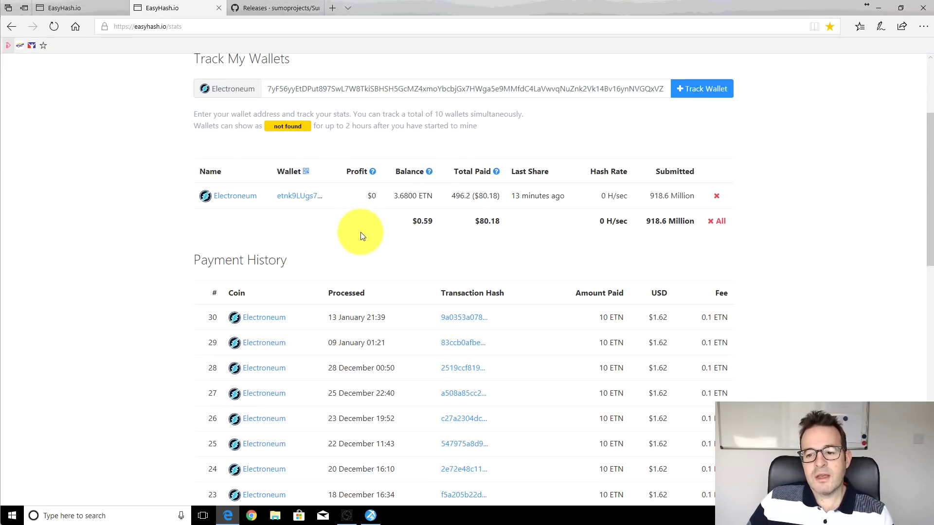
Examine the tracked Electroneum wallet's payouts on EasyHash, comparing the amounts paid and fees through the payment history down to the first payment
scroll(401, 256, "up", 3)
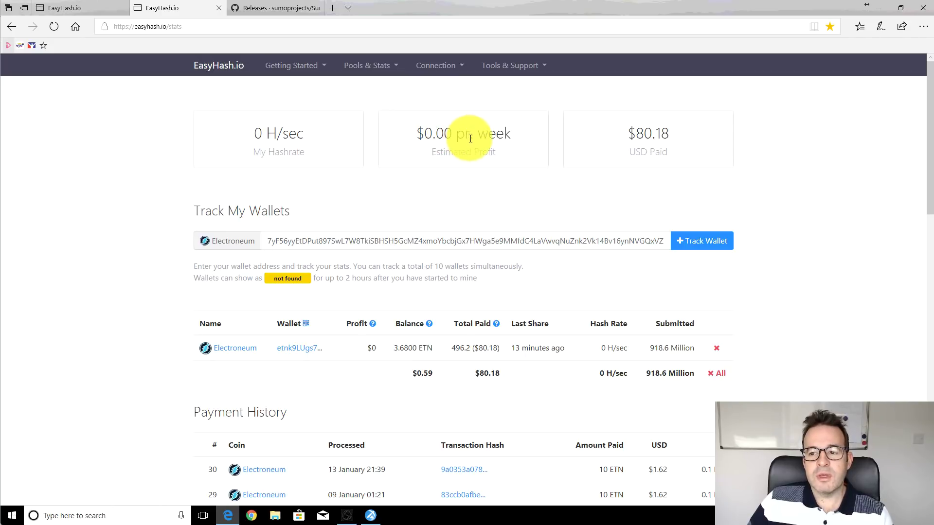
scroll(169, 223, "down", 2)
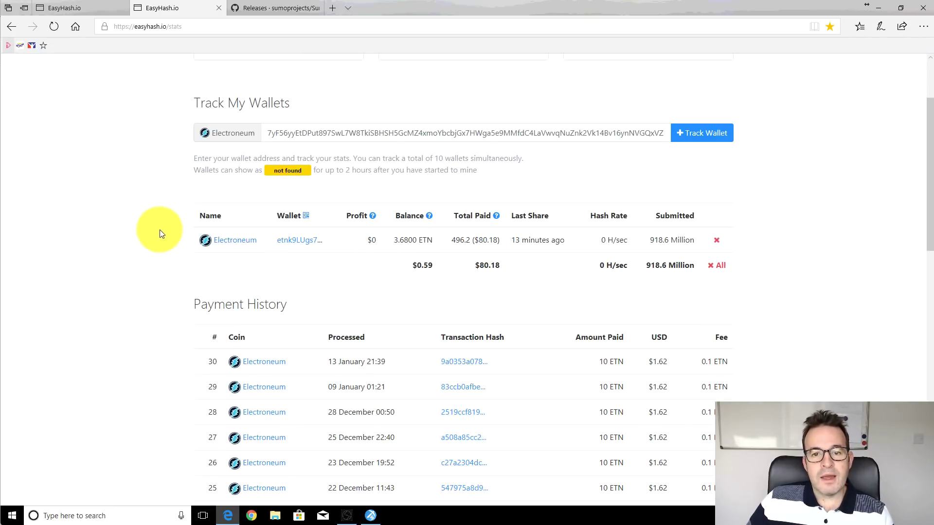
scroll(138, 210, "down", 3)
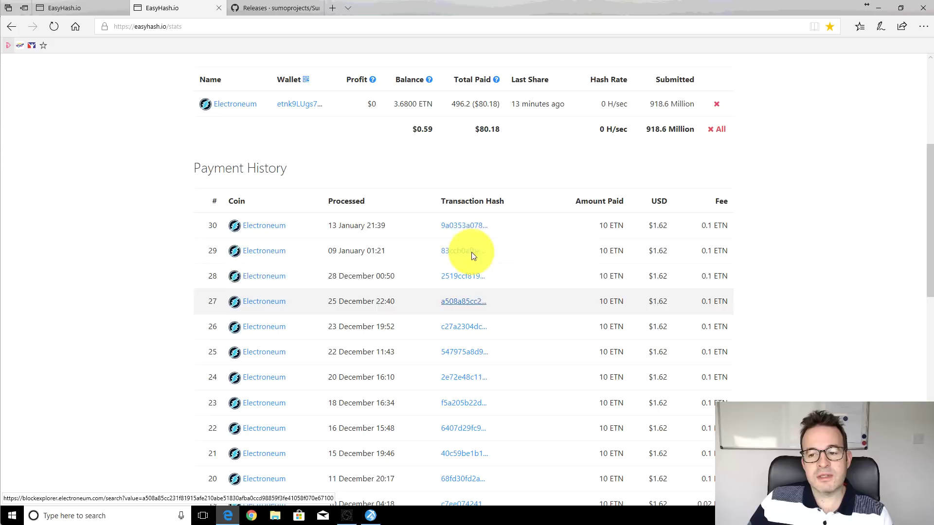
scroll(286, 301, "up", 2)
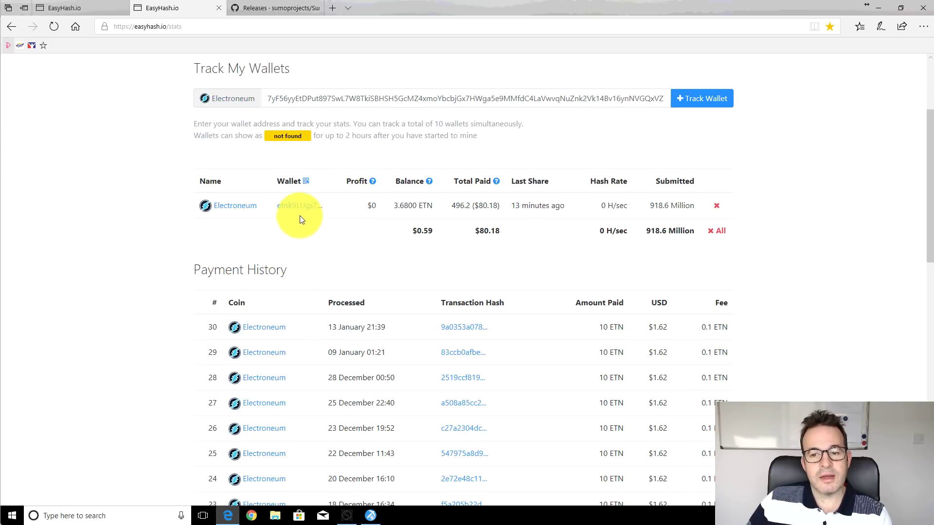
scroll(315, 338, "down", 3)
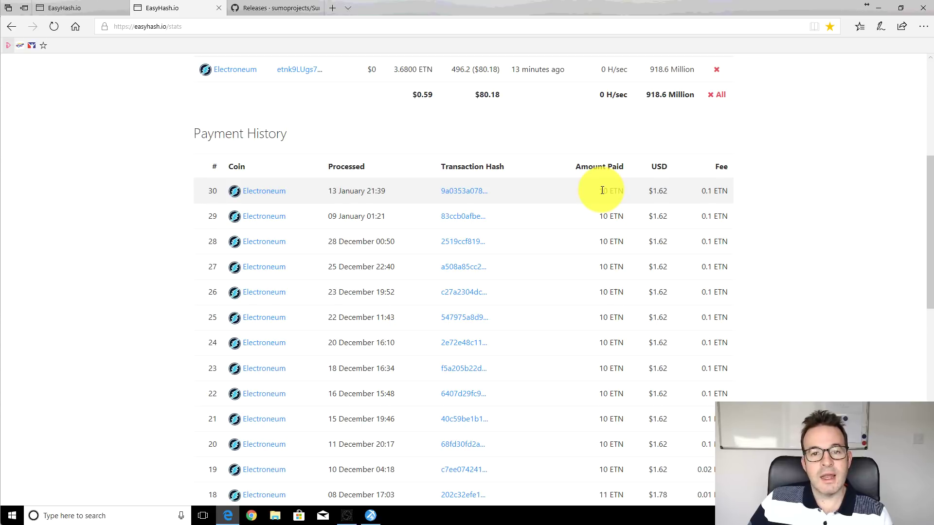
scroll(570, 238, "down", 9)
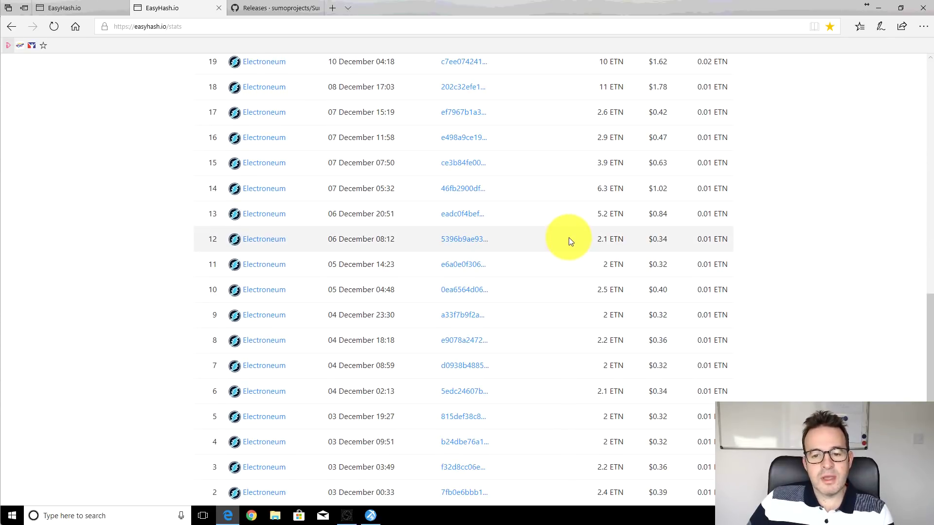
scroll(569, 240, "down", 3)
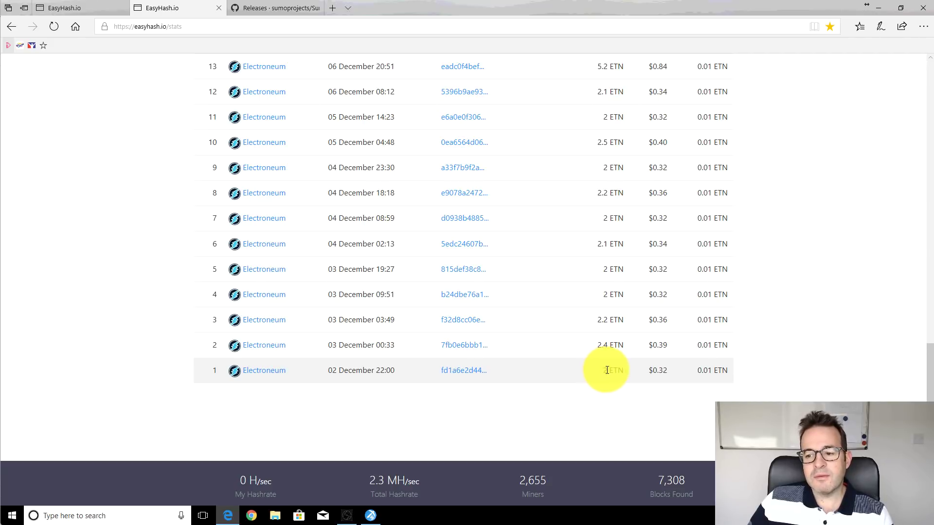
scroll(569, 358, "up", 3)
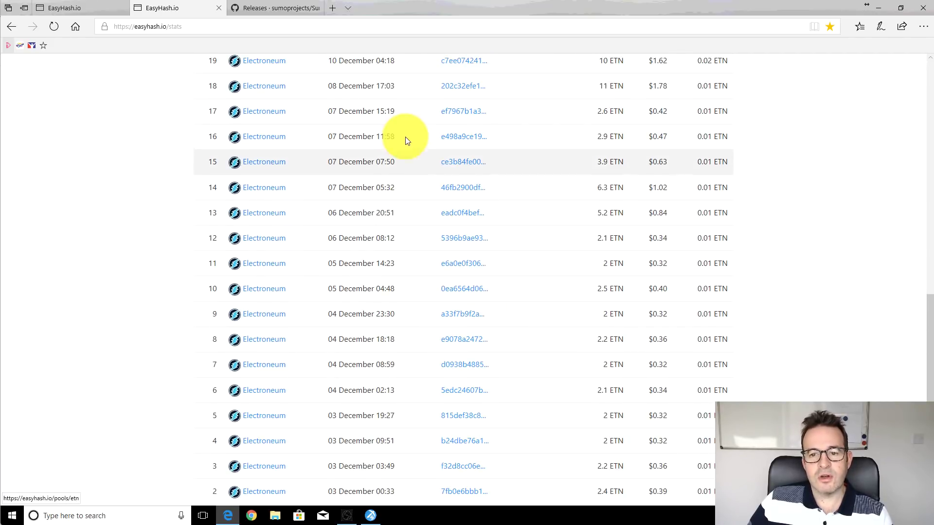
scroll(410, 130, "up", 2)
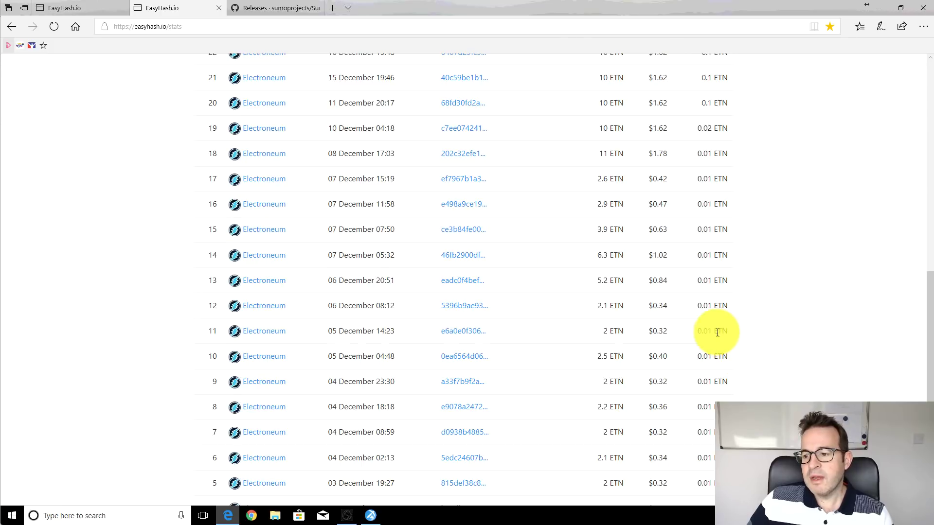
scroll(718, 332, "up", 2)
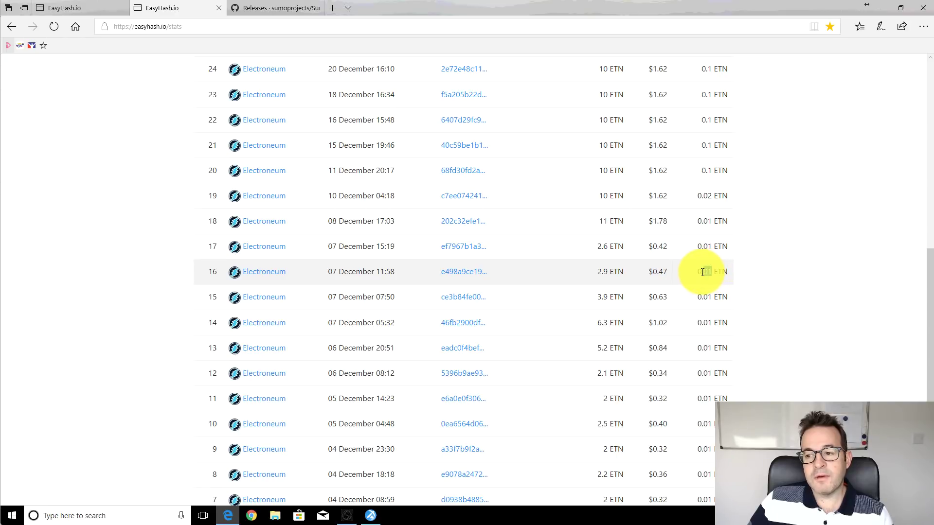
scroll(565, 306, "up", 5)
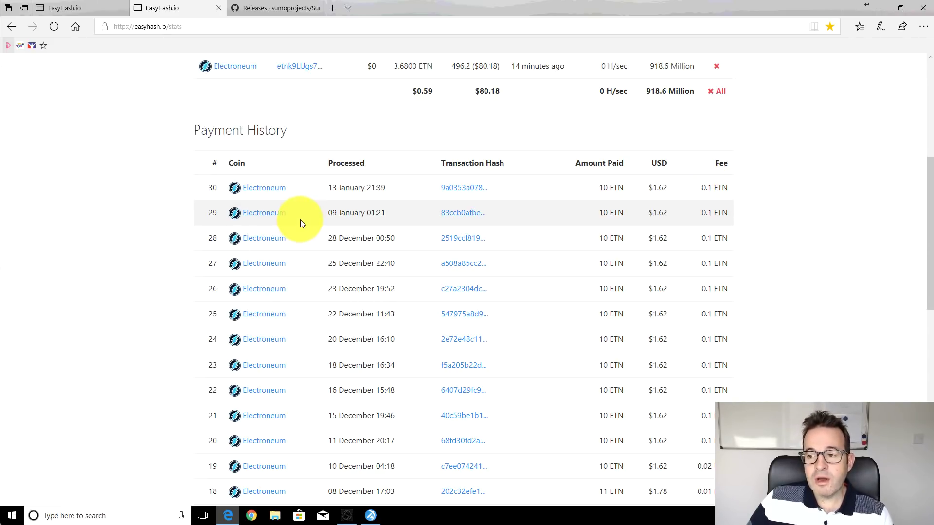
scroll(313, 225, "down", 5)
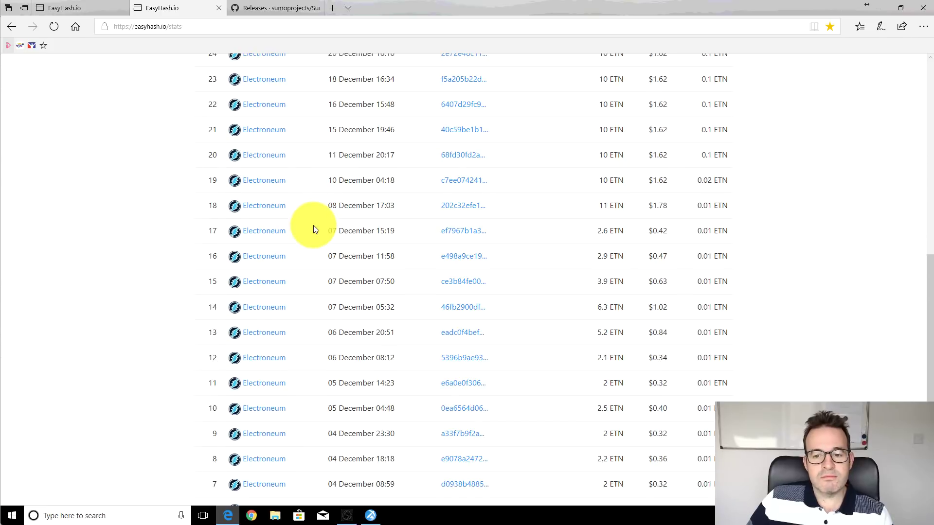
scroll(311, 229, "up", 10)
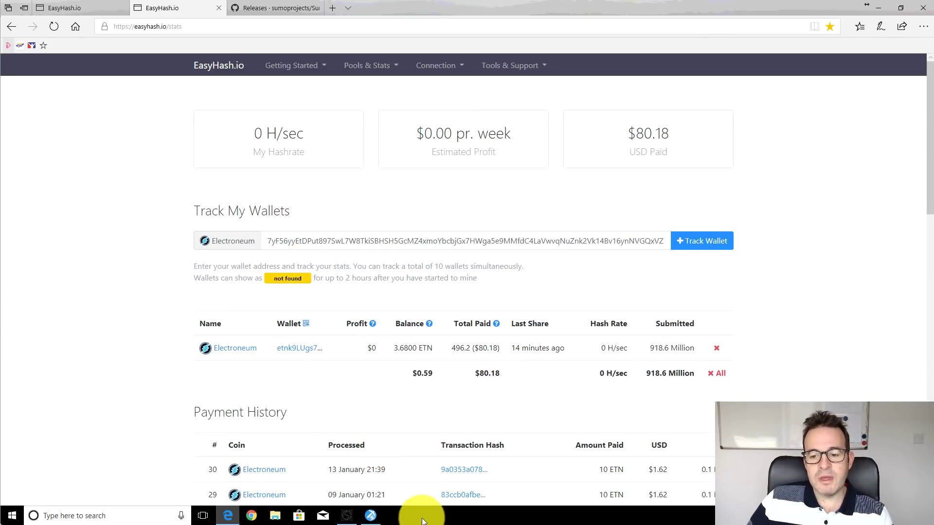
Bring up Sumo Easy Miner and place its window above the Track My Wallets section to compare its hash rate and shares with the wallet stats
left_click(370, 516)
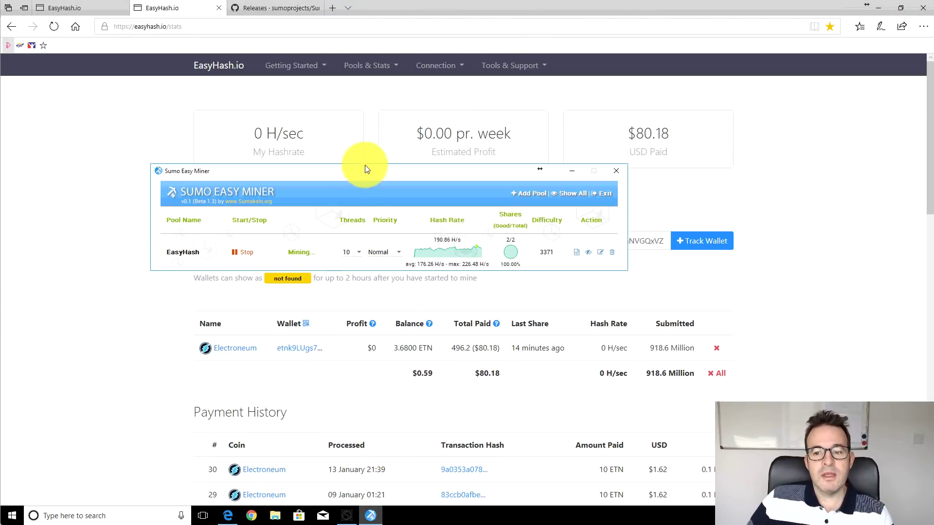
left_click_drag(365, 174, 267, 103)
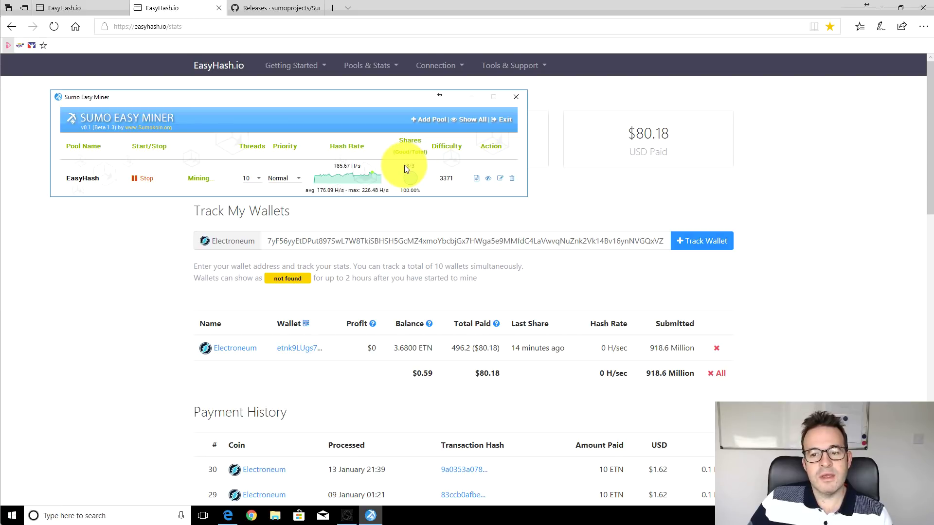
left_click_drag(309, 100, 357, 103)
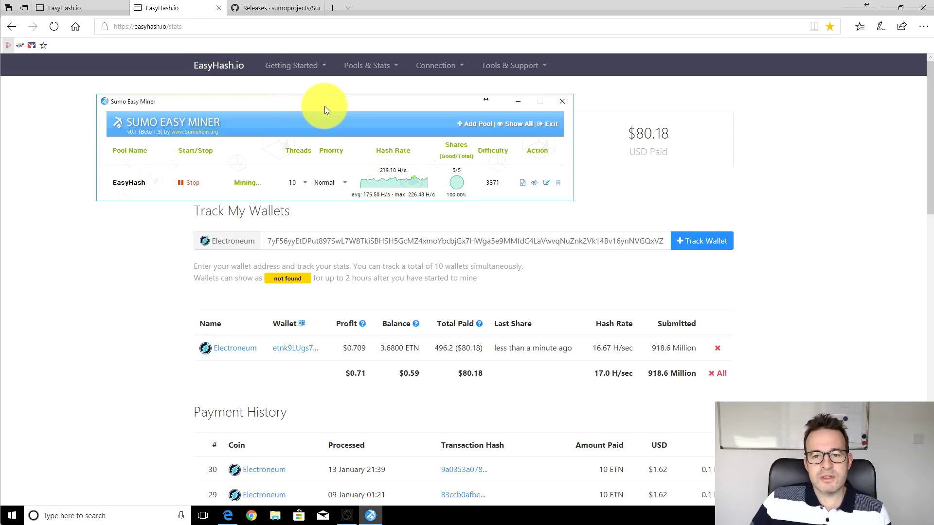
mouse_move(326, 104)
left_mouse_down()
mouse_move(314, 109)
mouse_move(323, 96)
left_mouse_up()
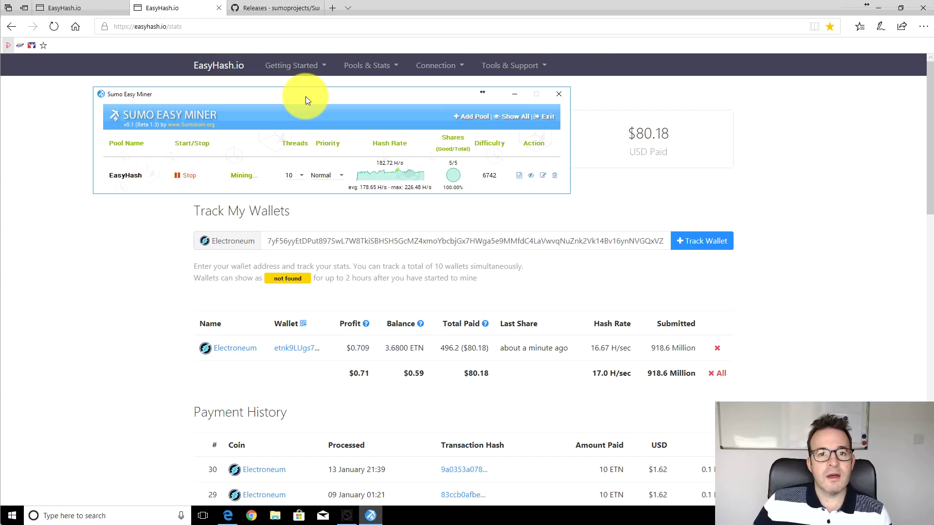
left_click_drag(306, 101, 306, 102)
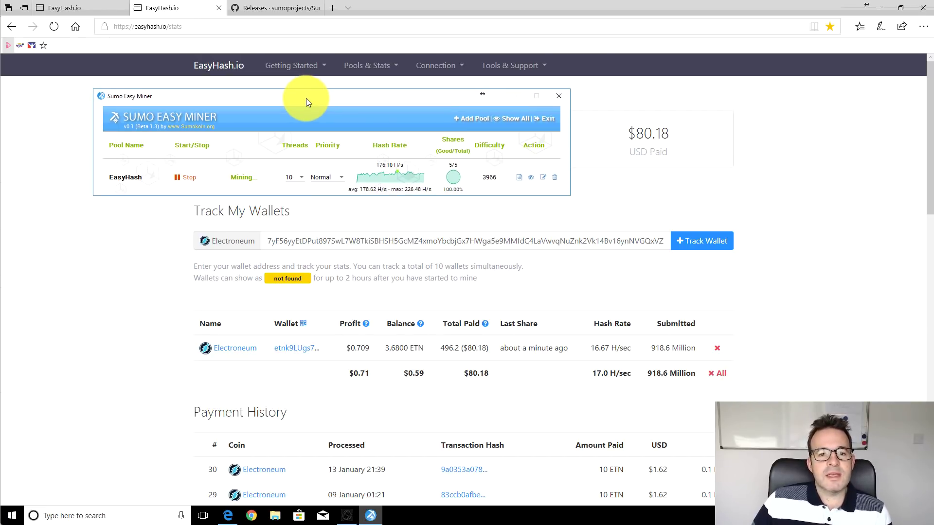